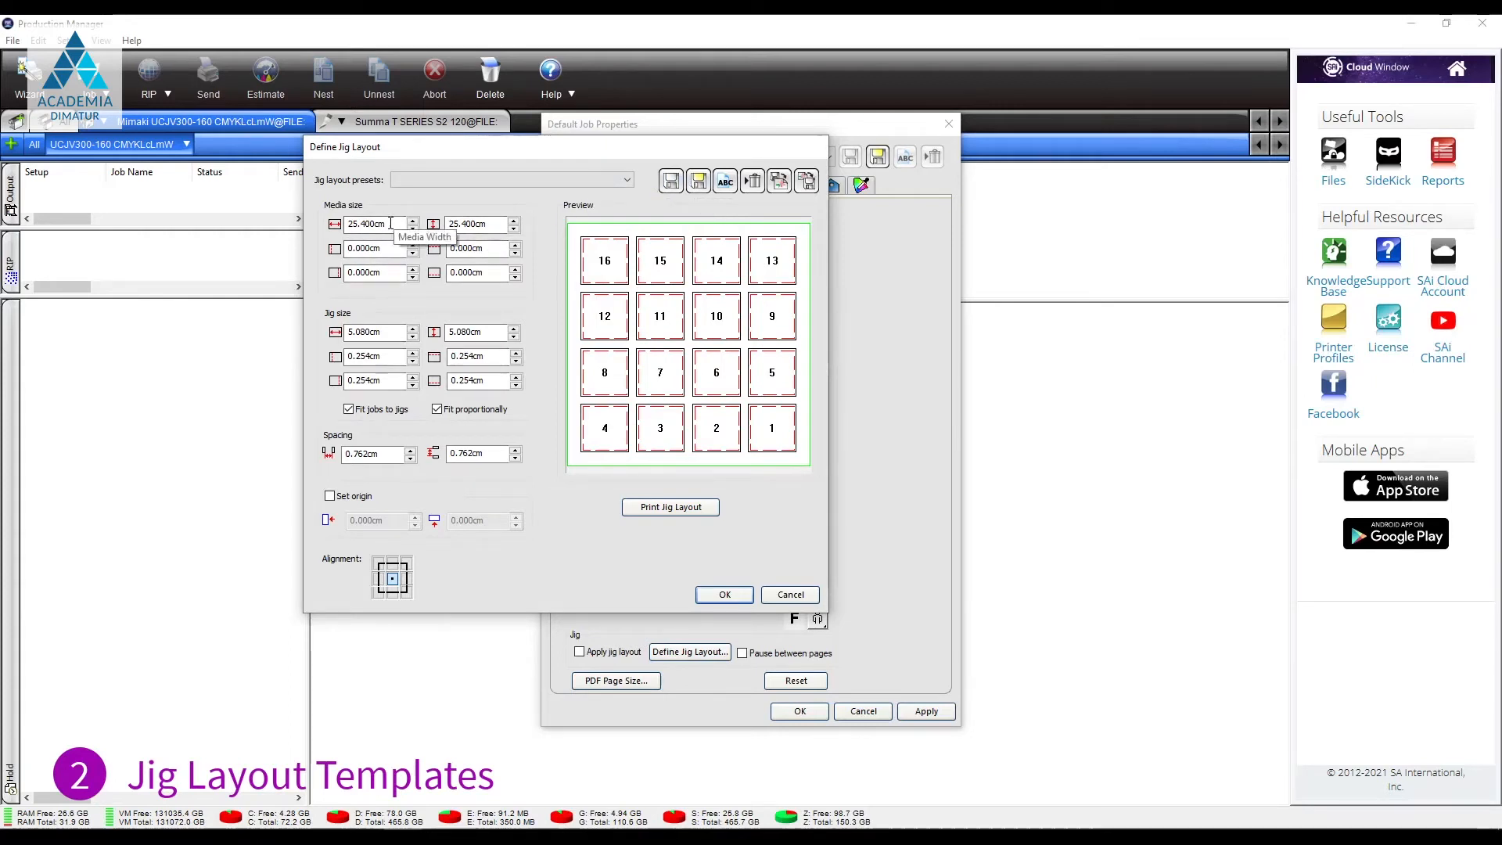
Set the jig layout's media width and height to 50 cm each.
drag(388, 224, 321, 229)
text(50)
drag(499, 227, 449, 226)
text(50)
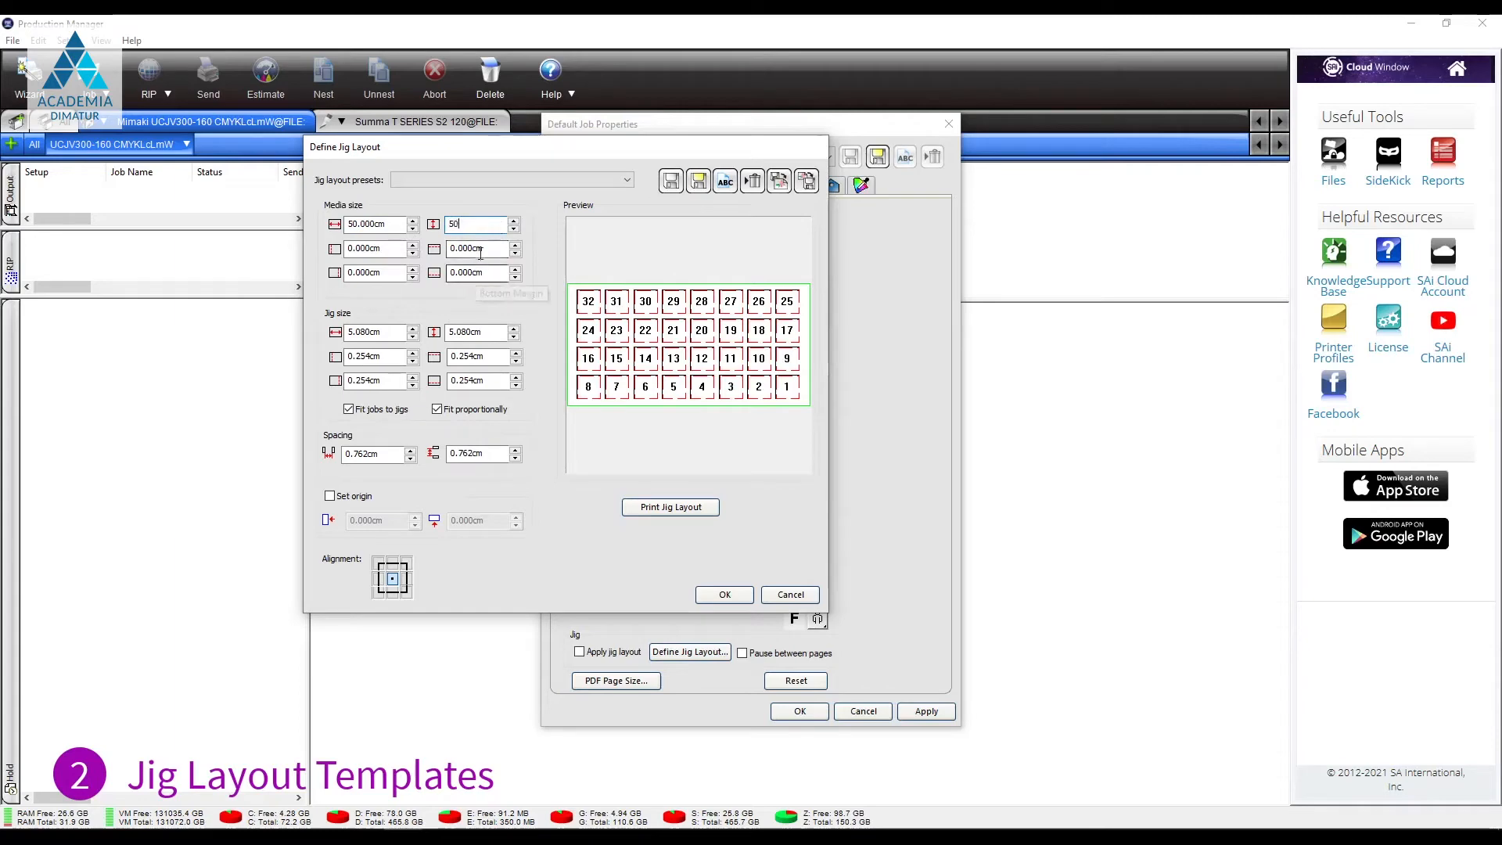
key(Tab)
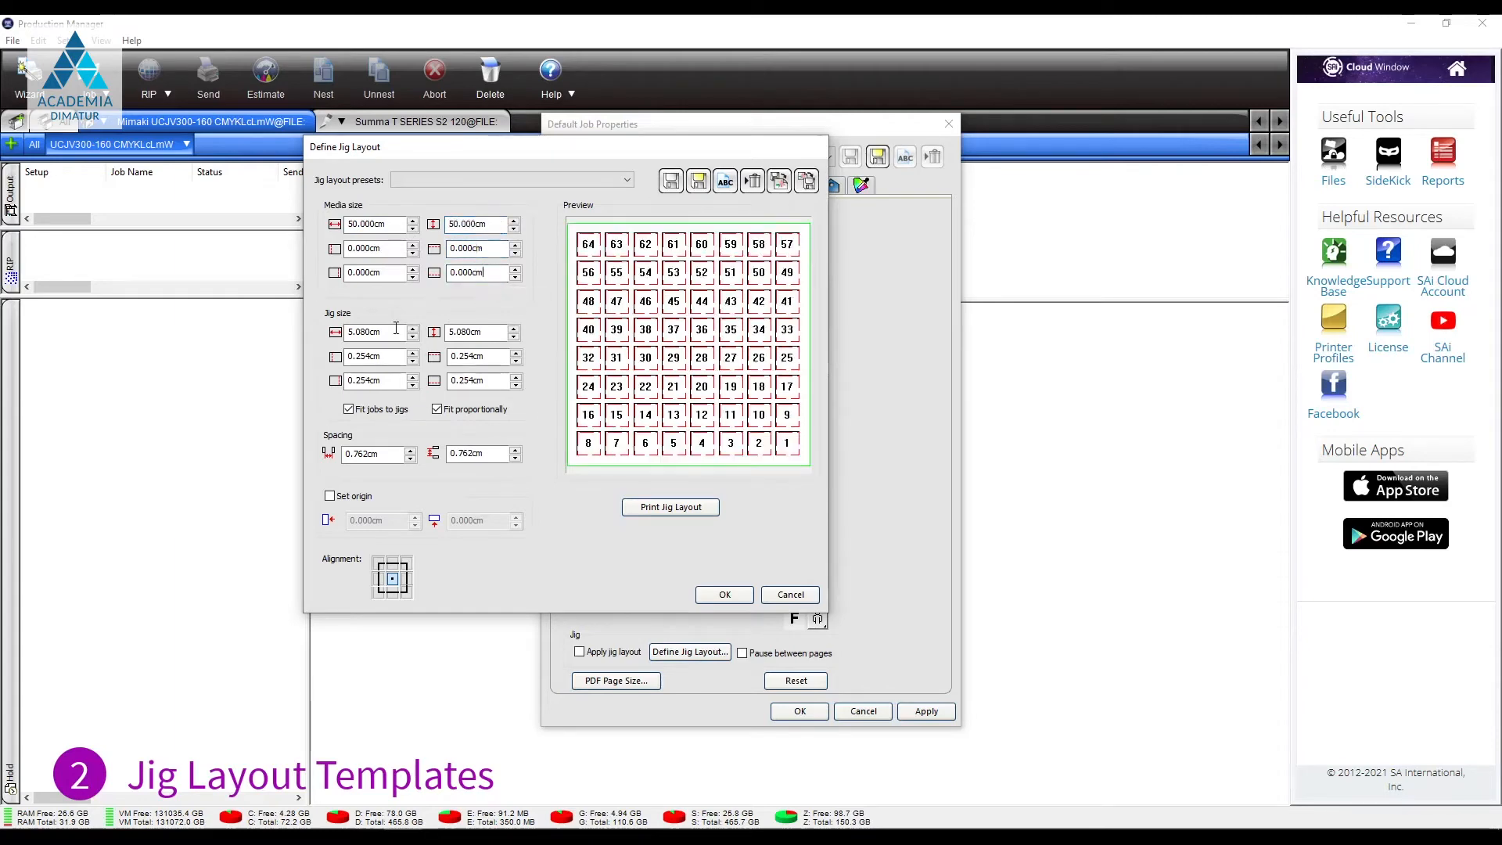
Set the jig size to 5 cm wide and 10 cm high.
drag(391, 332, 344, 331)
click(480, 332)
drag(480, 332, 449, 331)
text(10)
click(494, 355)
click(491, 331)
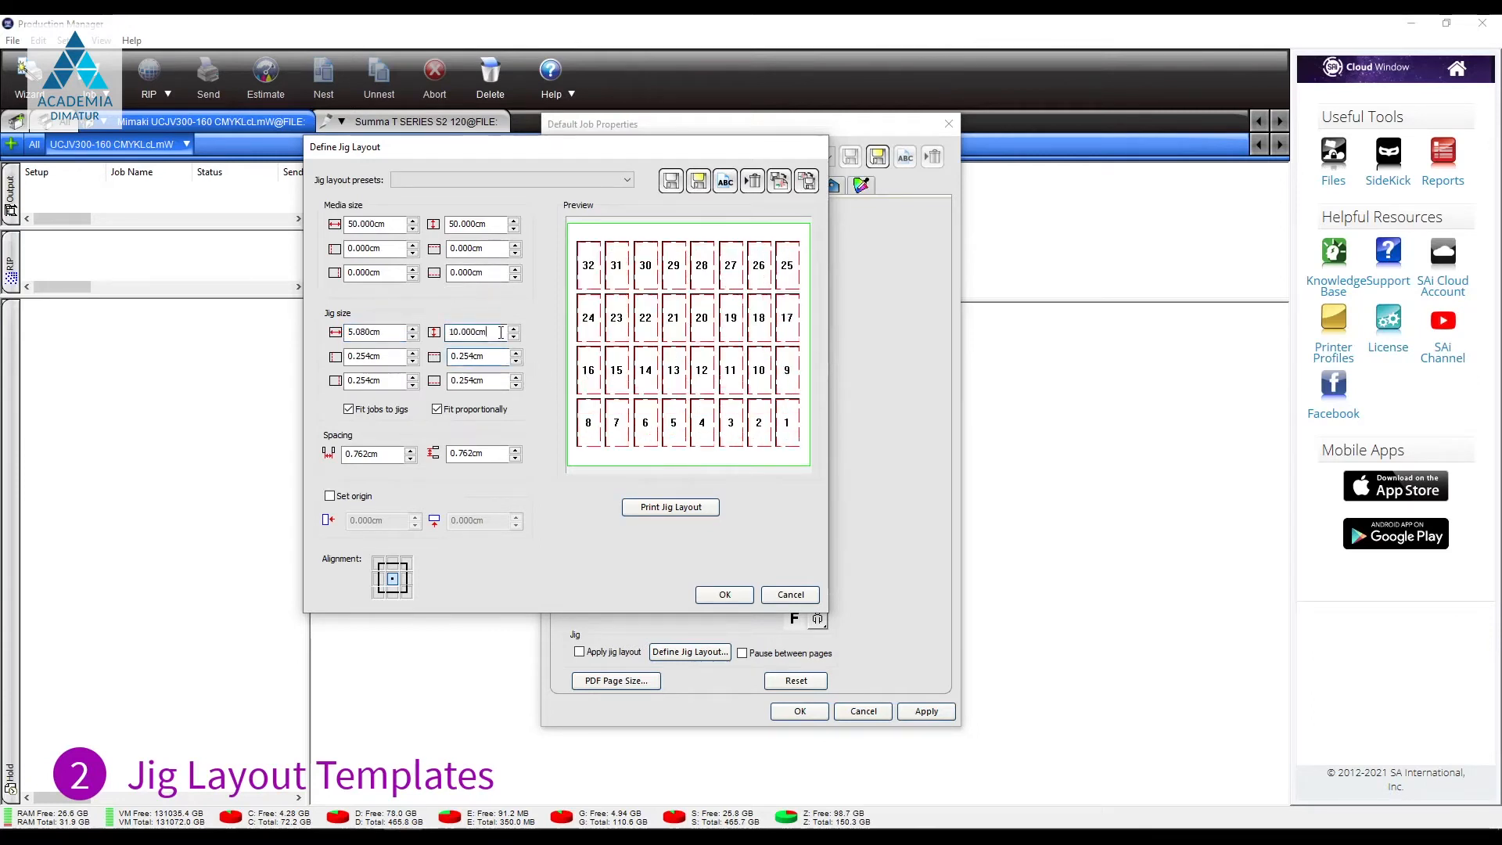
drag(395, 332, 347, 332)
text(5)
click(393, 358)
Set both the horizontal and vertical spacing between jigs to 1 cm.
click(395, 455)
drag(390, 460, 342, 470)
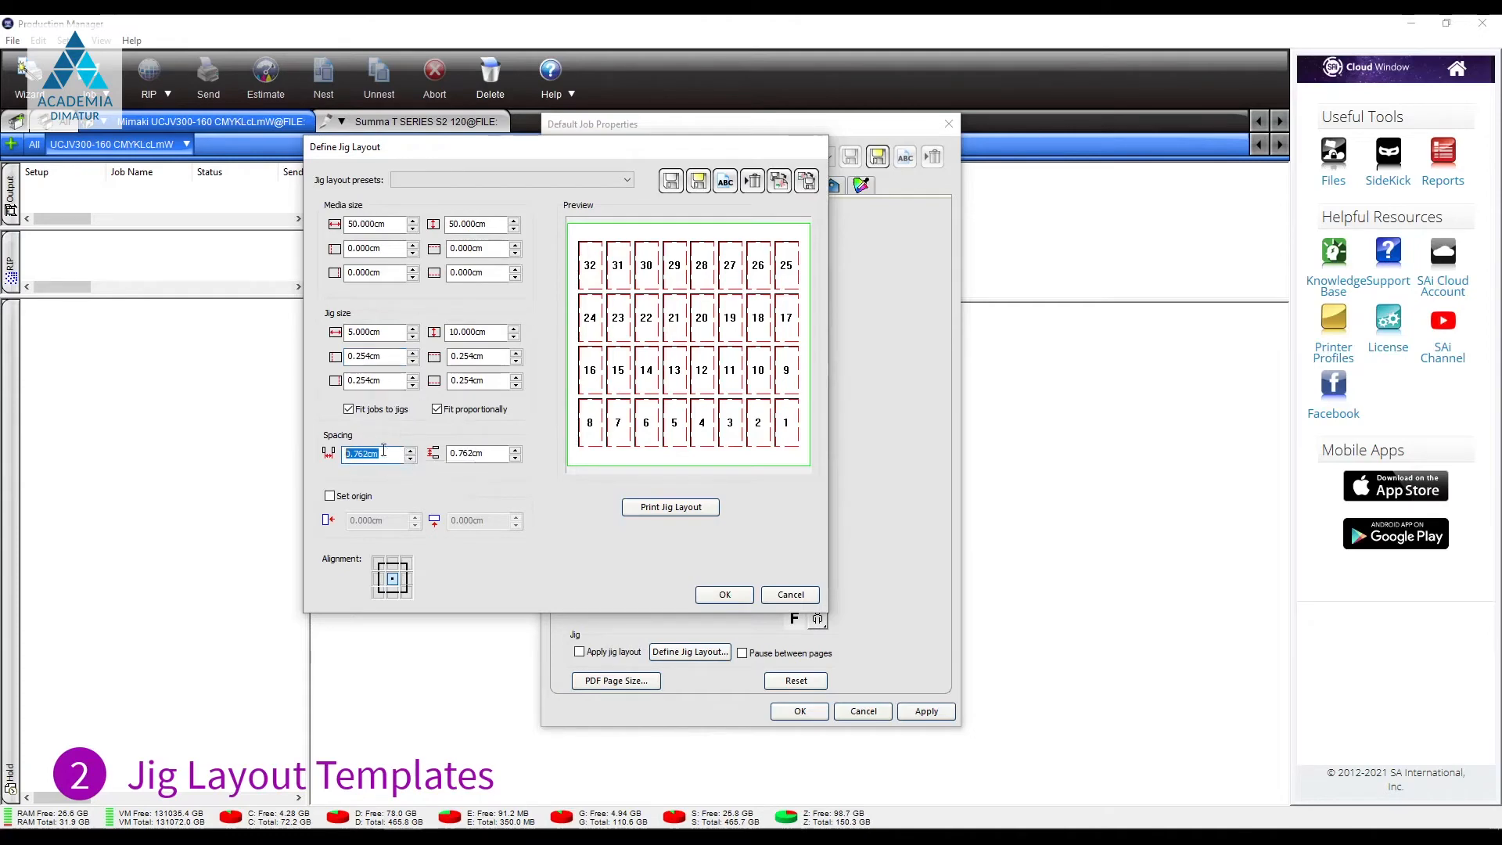
text(1)
click(491, 455)
drag(492, 455, 438, 460)
text(1)
click(387, 456)
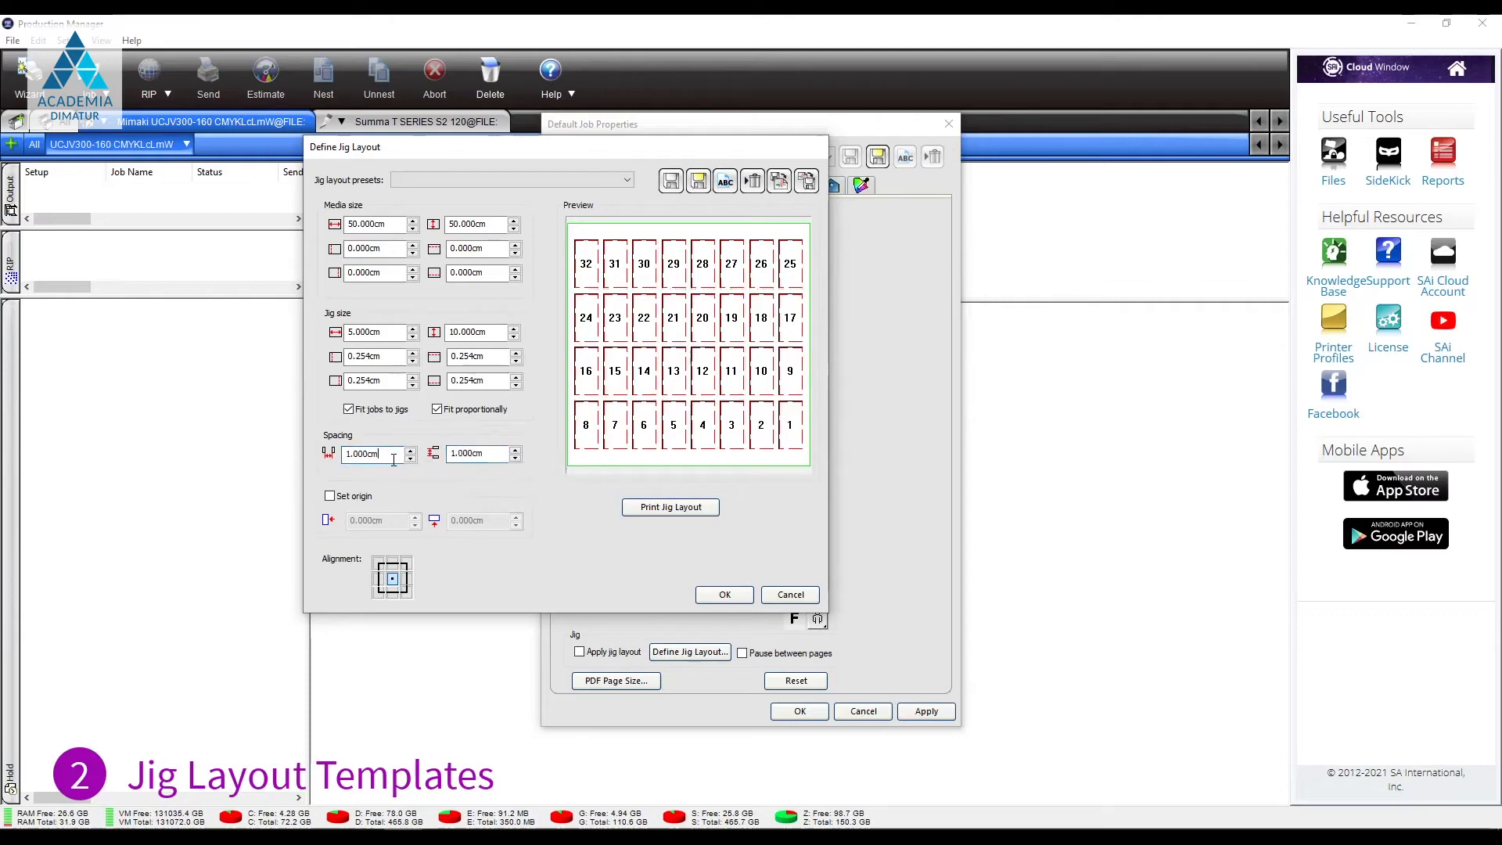
click(491, 449)
Save the jig layout as a new preset named jig1.
click(671, 183)
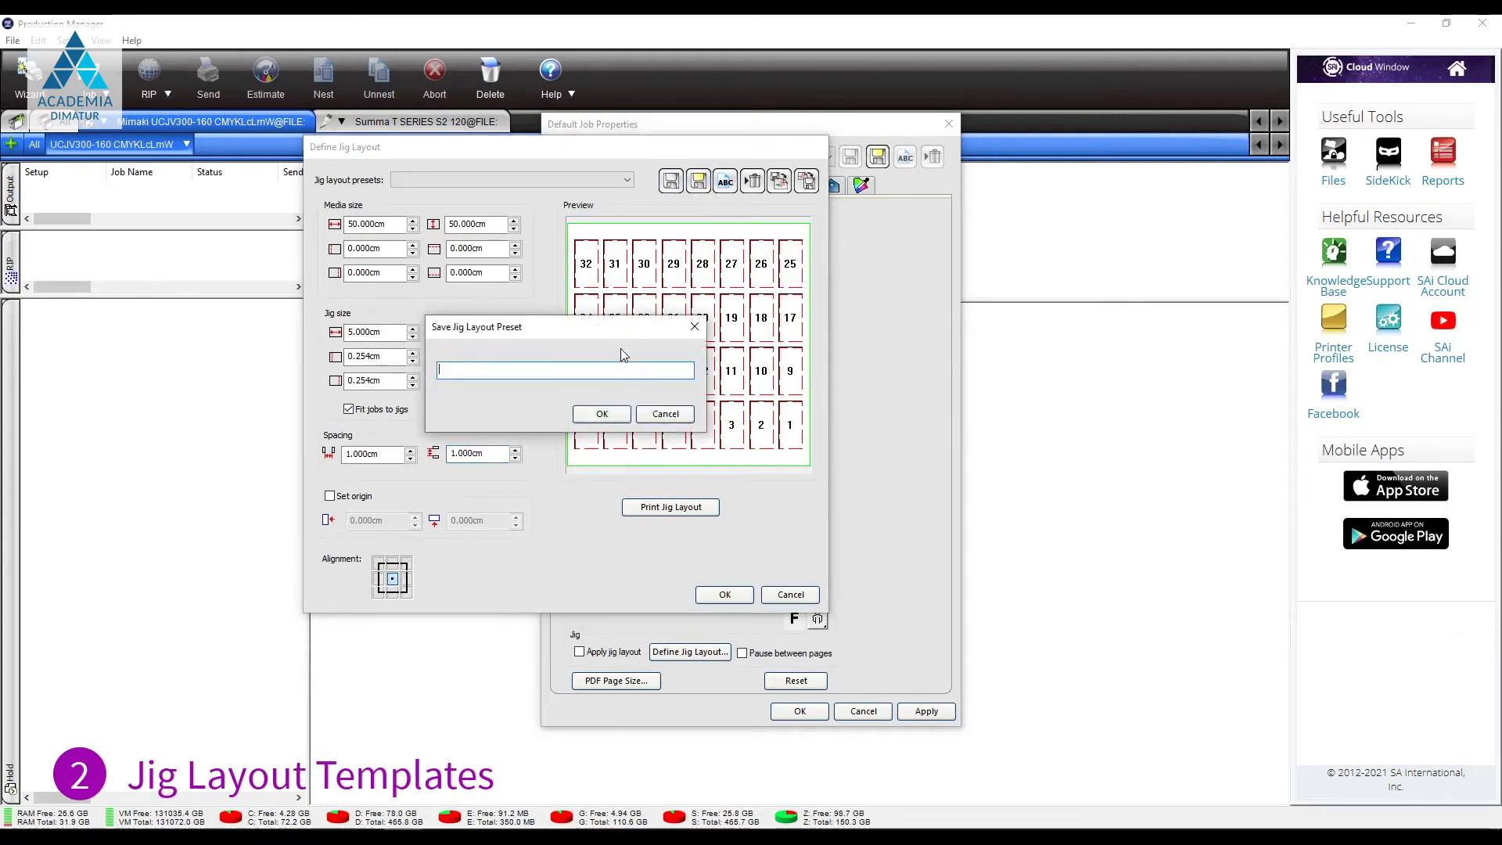
text(jig1)
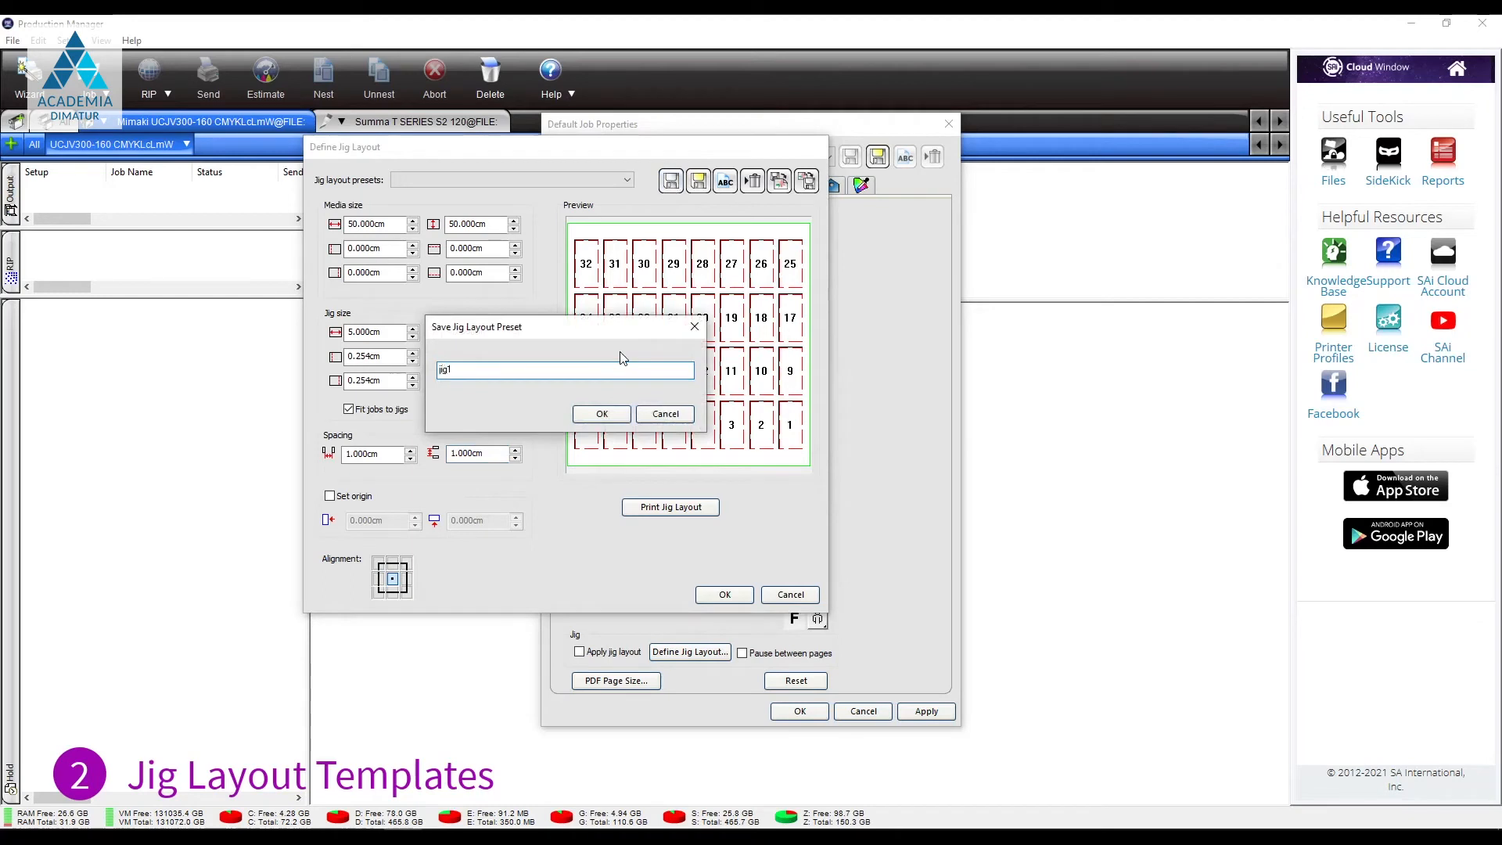
click(603, 413)
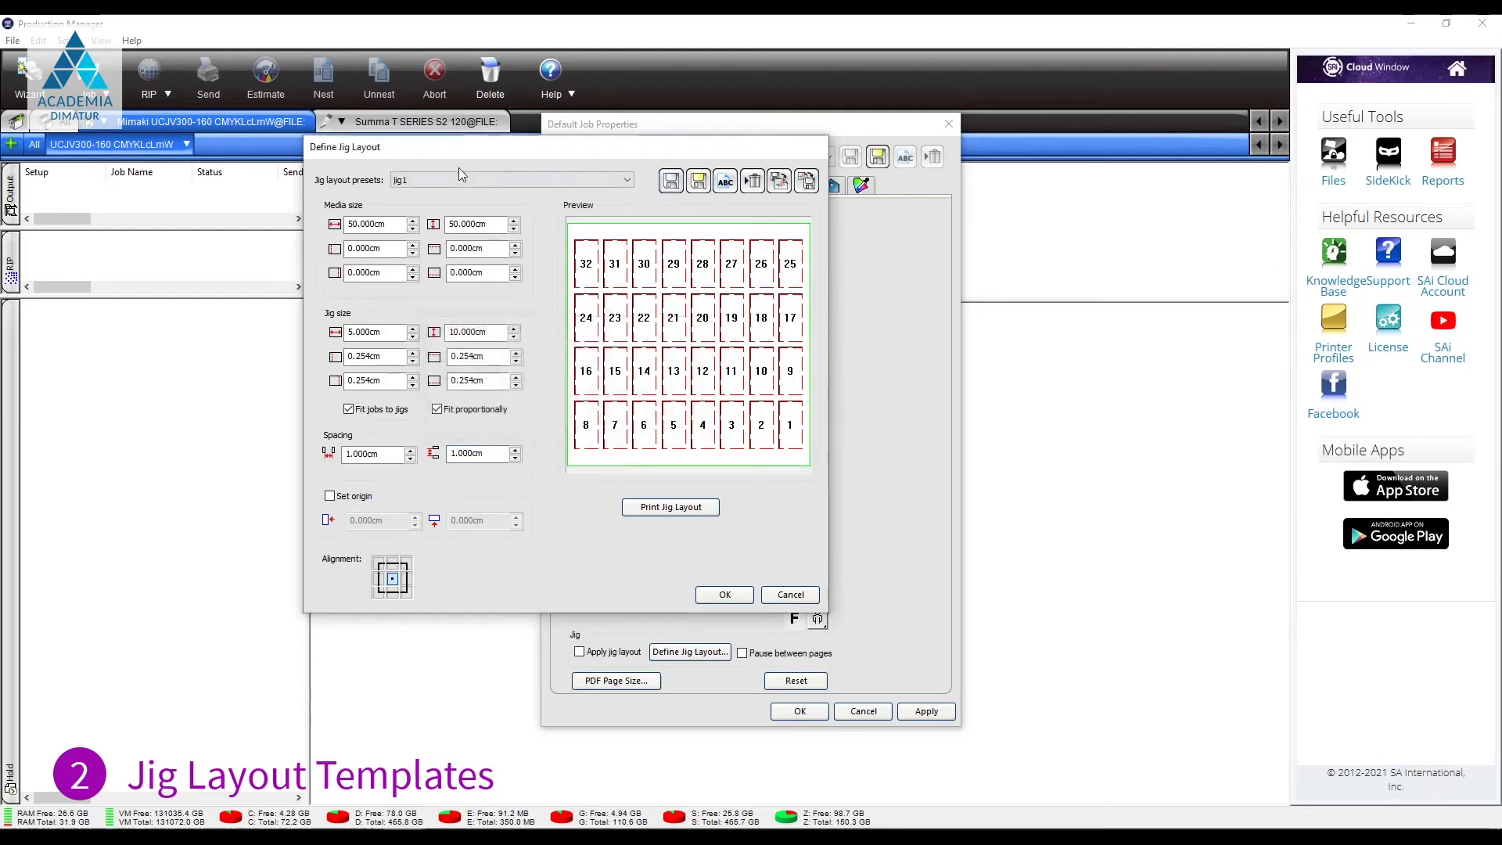
Accept the defined layout, enable Apply jig layout in the default job properties and confirm them.
click(726, 595)
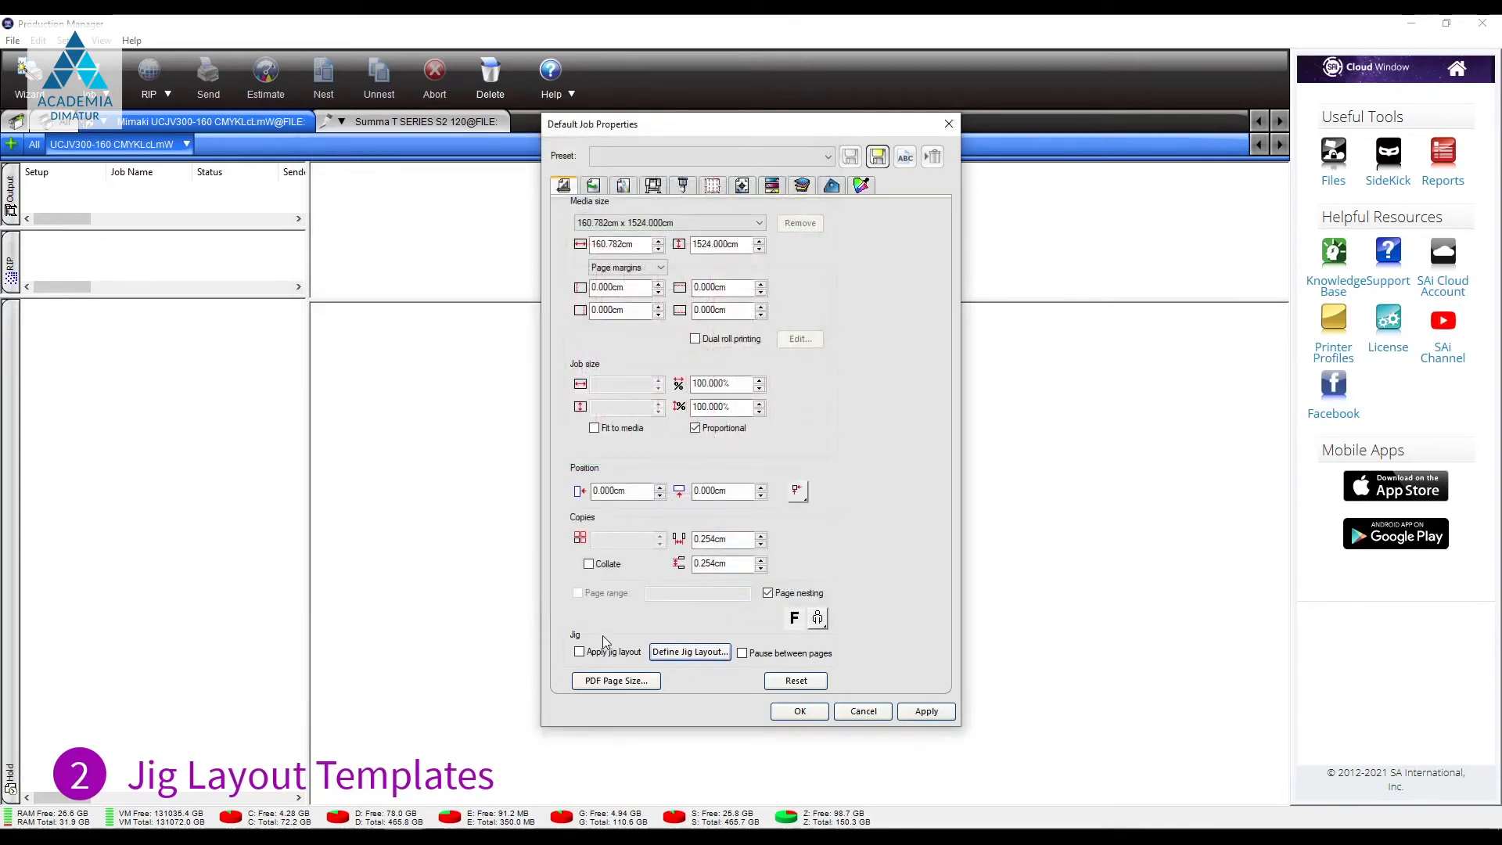
click(580, 652)
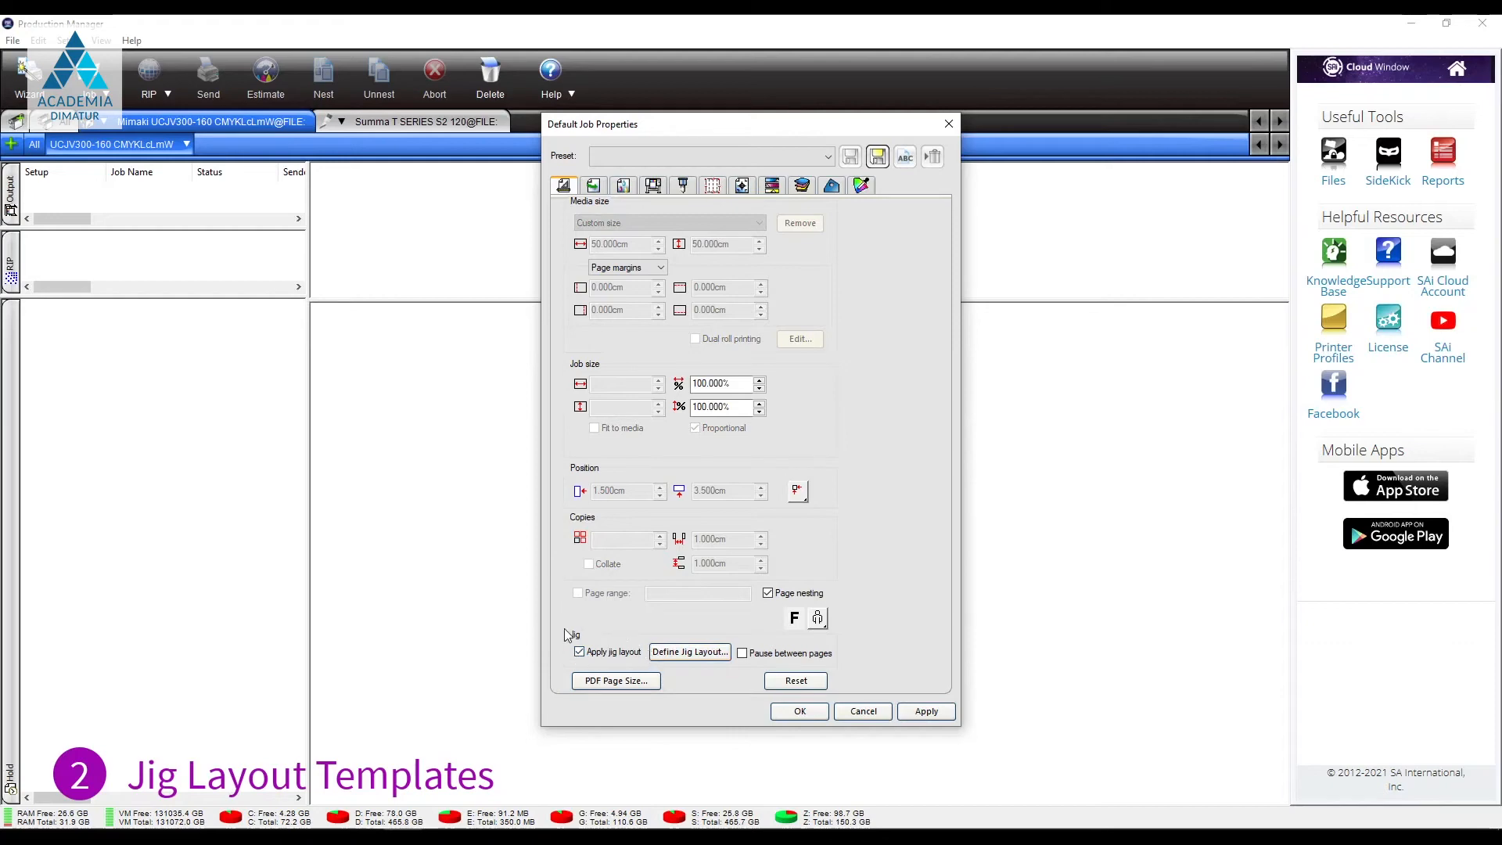
click(799, 712)
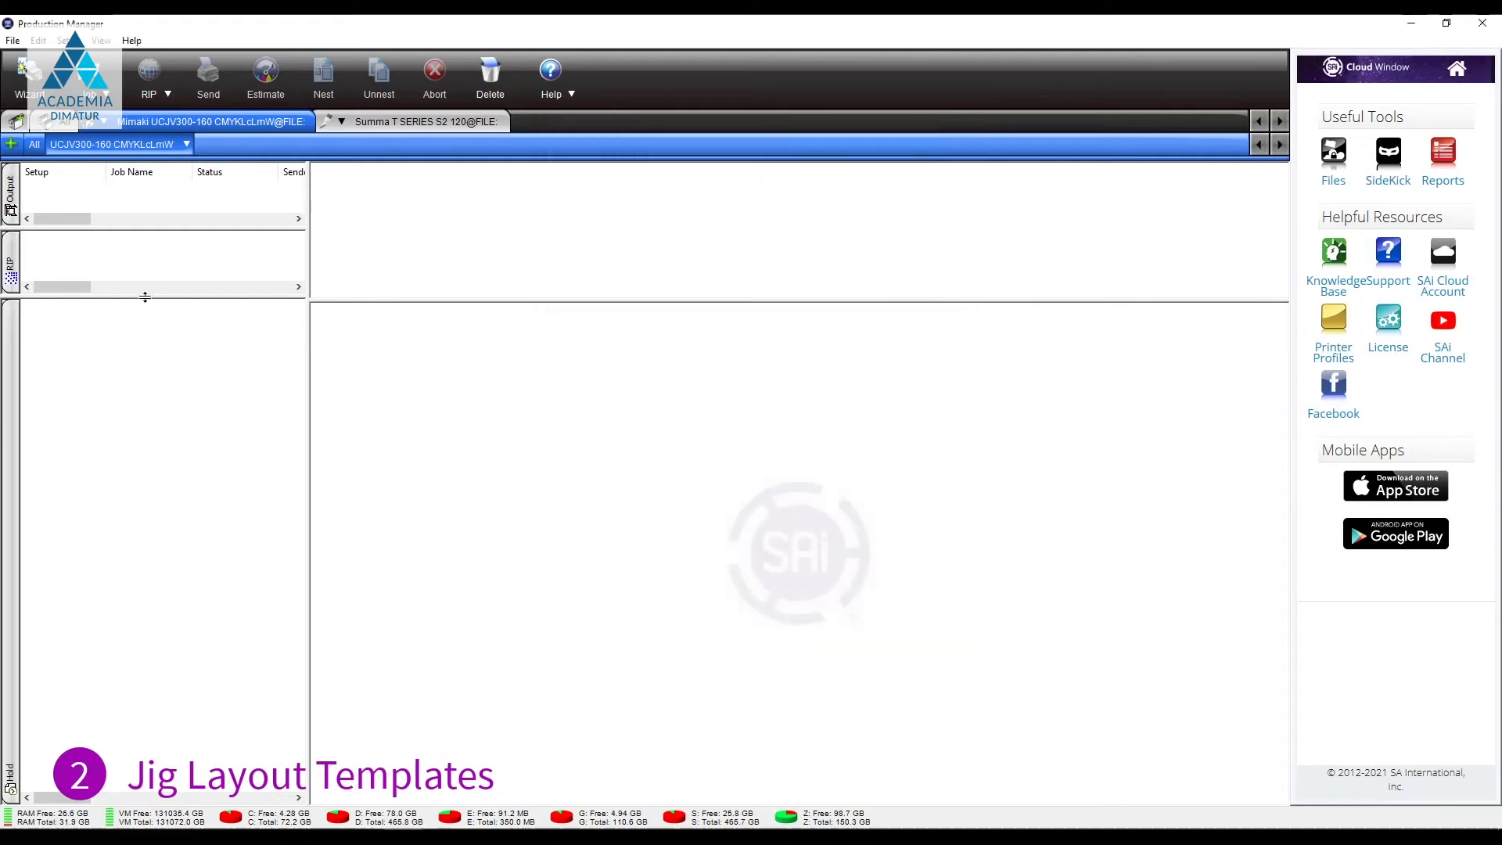
Add the image jig.jpg to the printer's hold queue and open its job properties.
click(92, 72)
double_click(305, 192)
click(165, 452)
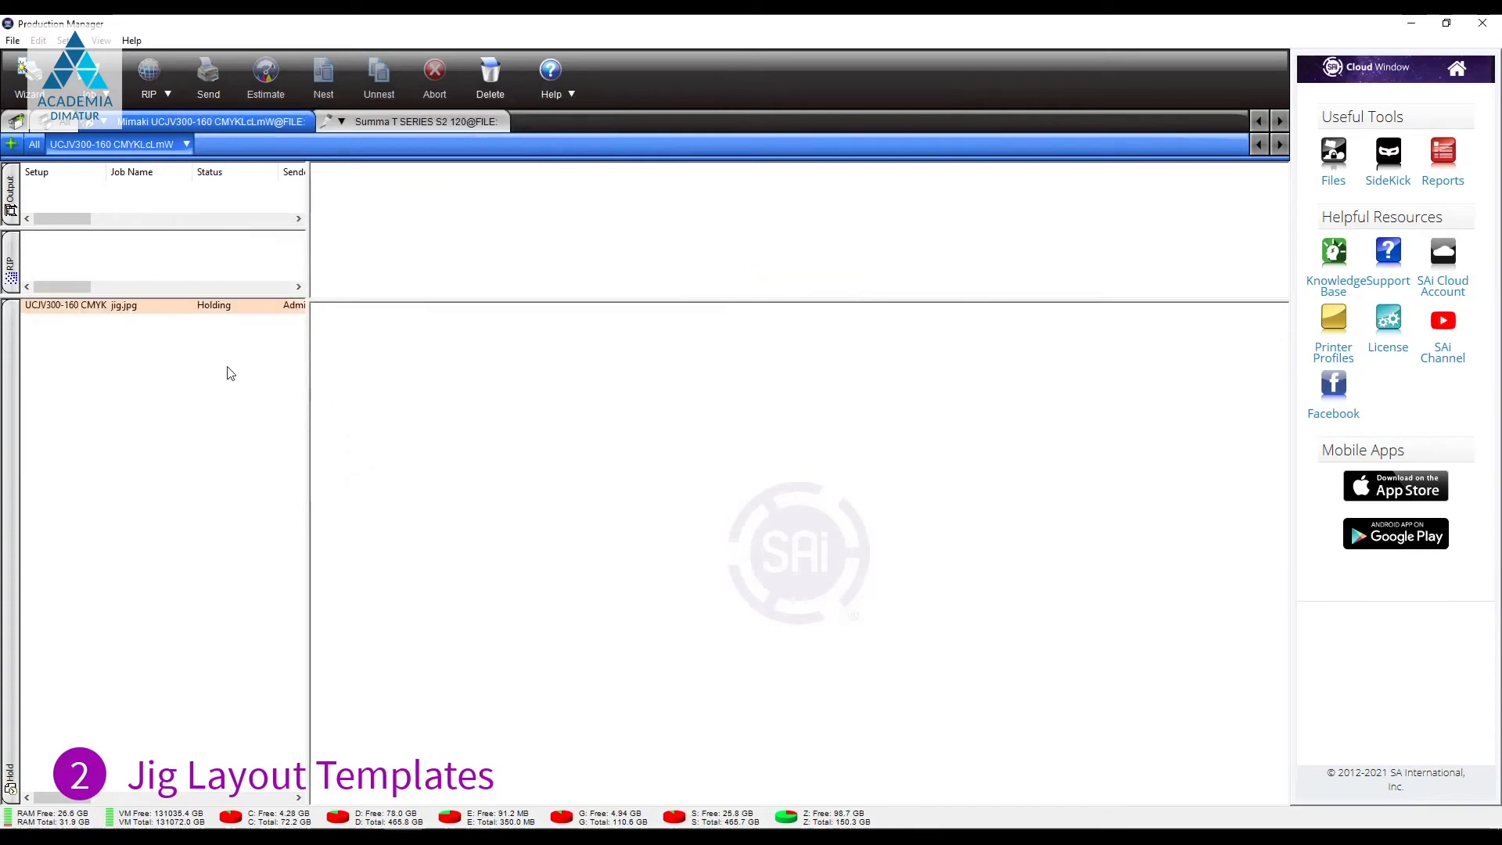
double_click(238, 313)
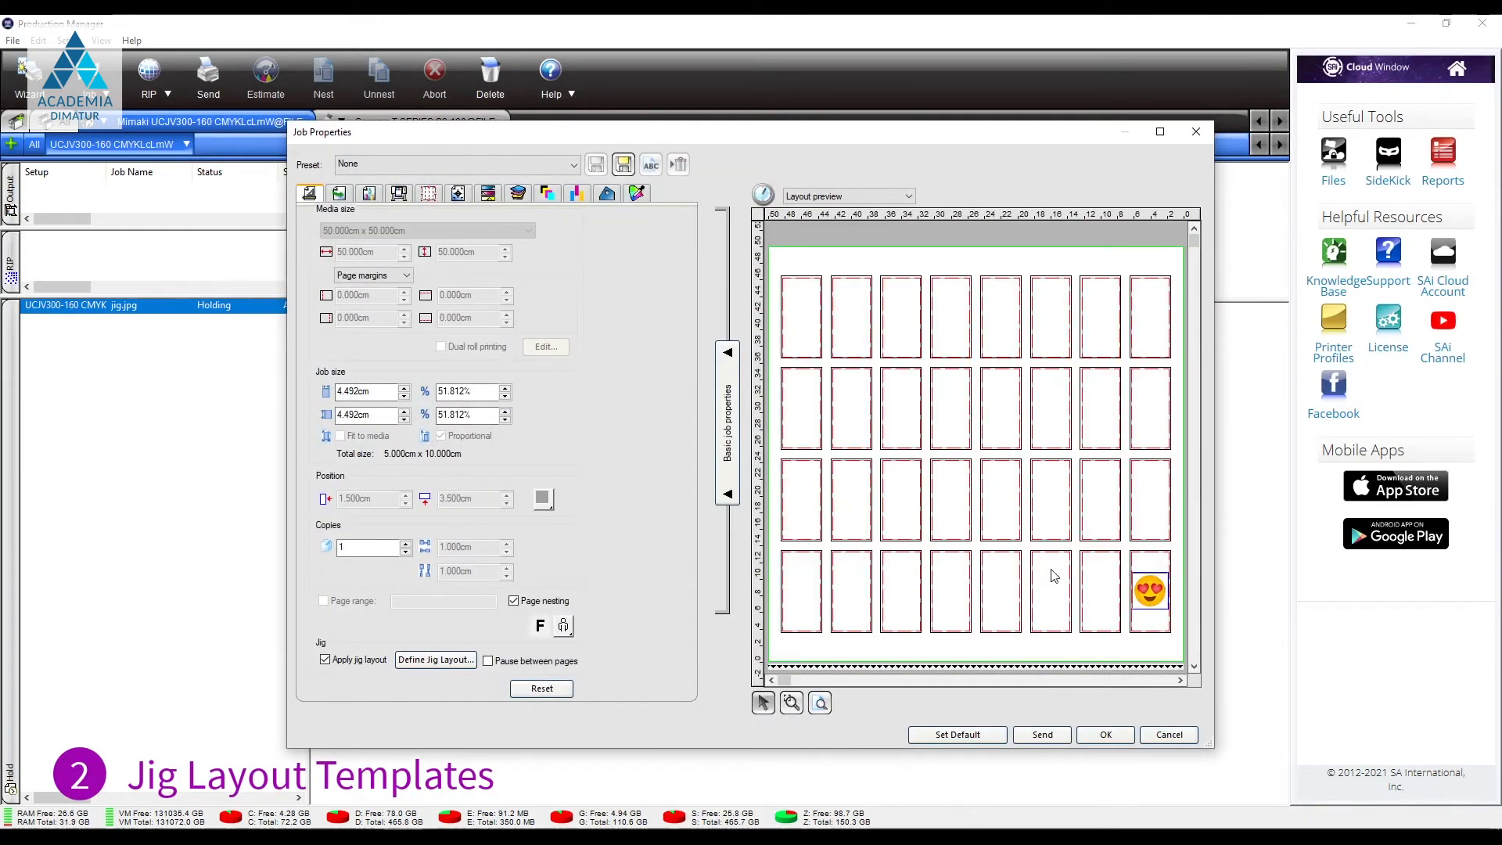
Increase the number of copies of the jig.jpg job to 32 to fill every jig.
click(407, 543)
click(406, 543)
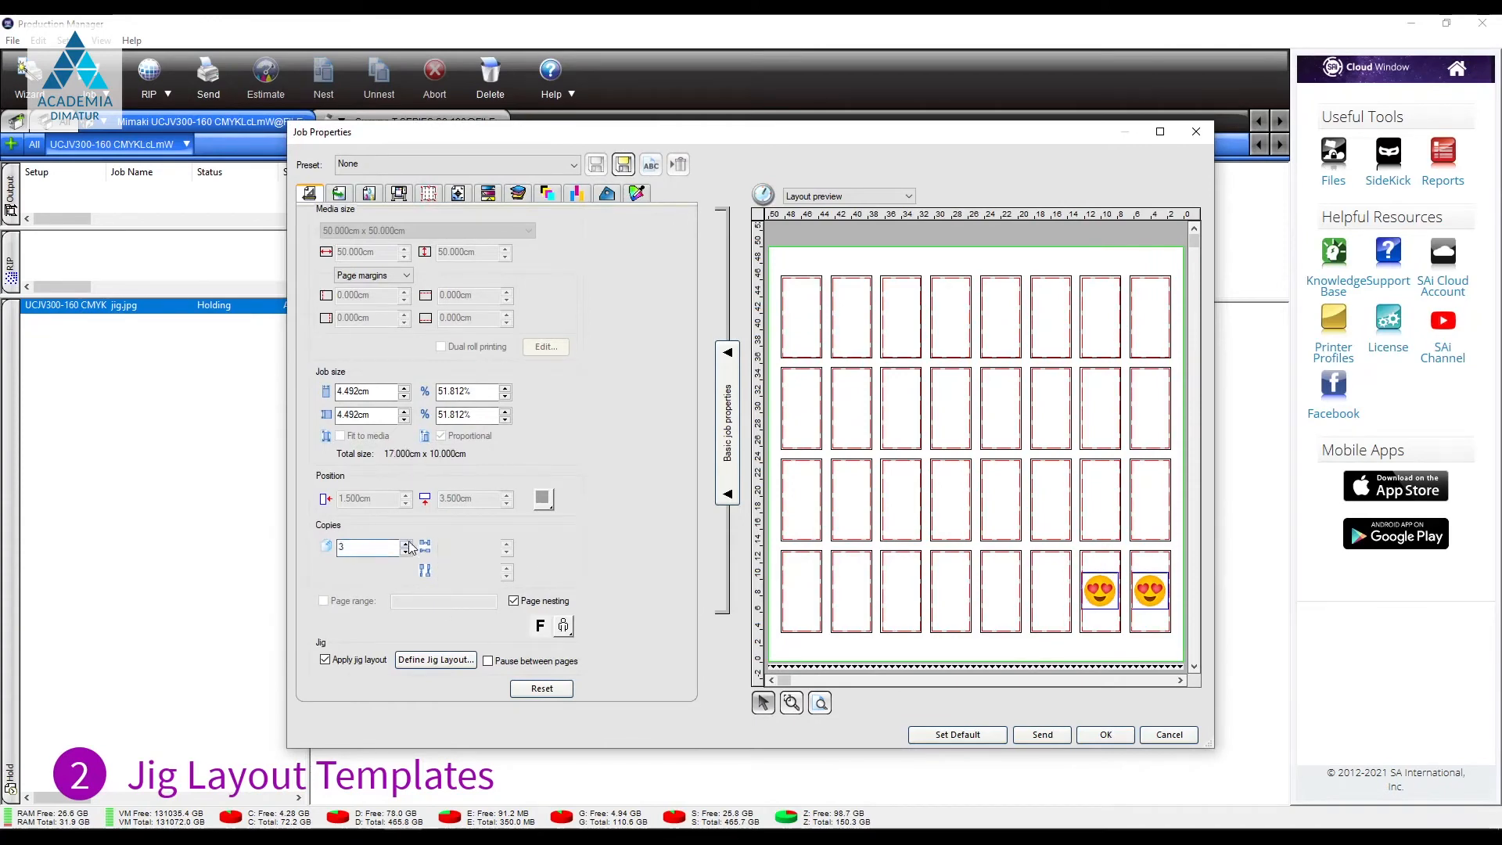
click(407, 543)
triple_click(407, 543)
triple_click(406, 543)
click(407, 543)
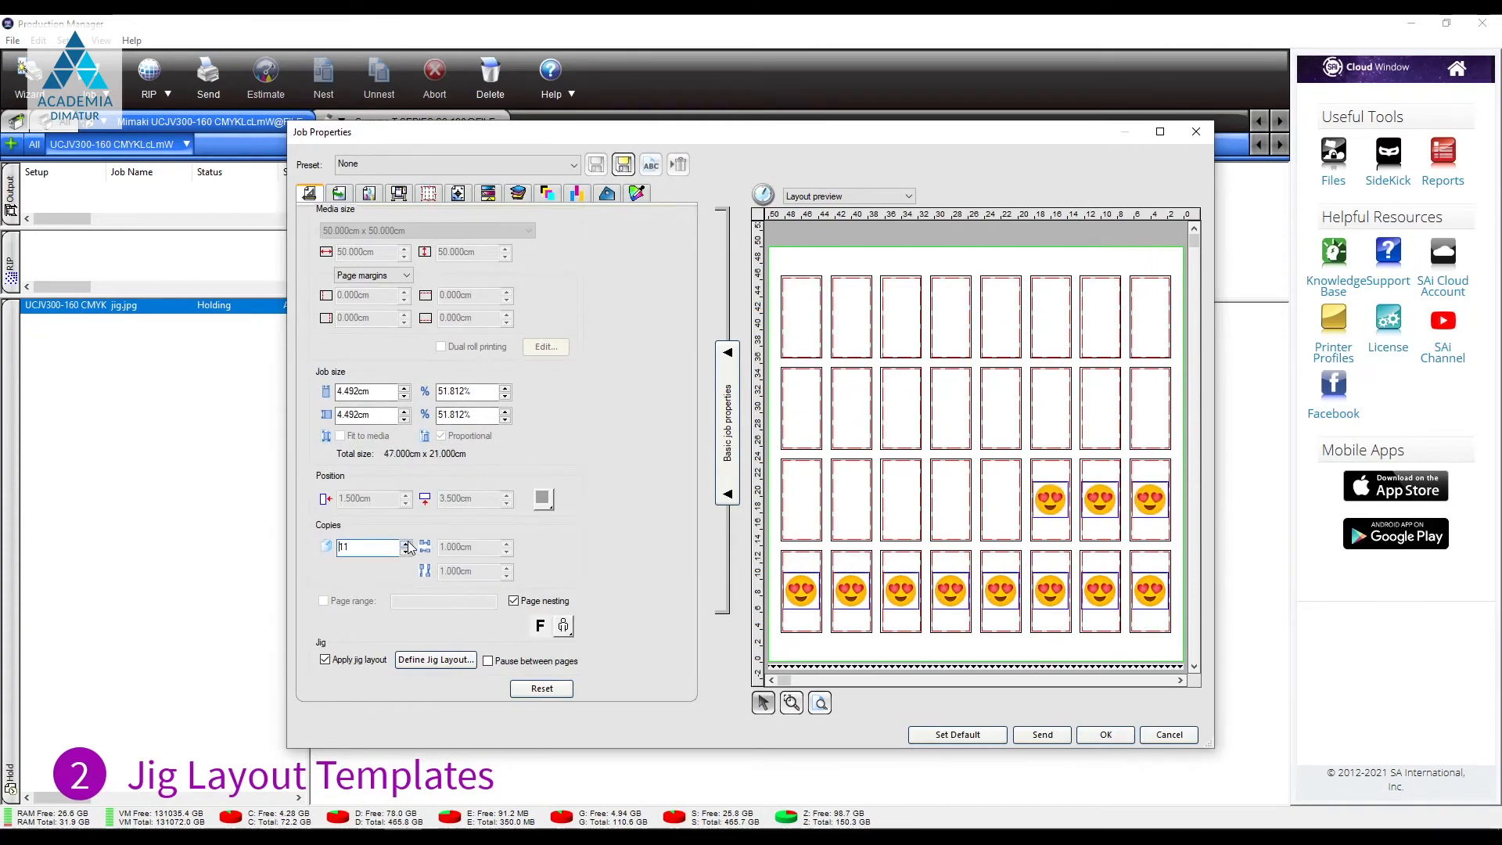
triple_click(407, 543)
click(406, 543)
triple_click(406, 543)
triple_click(407, 543)
double_click(407, 543)
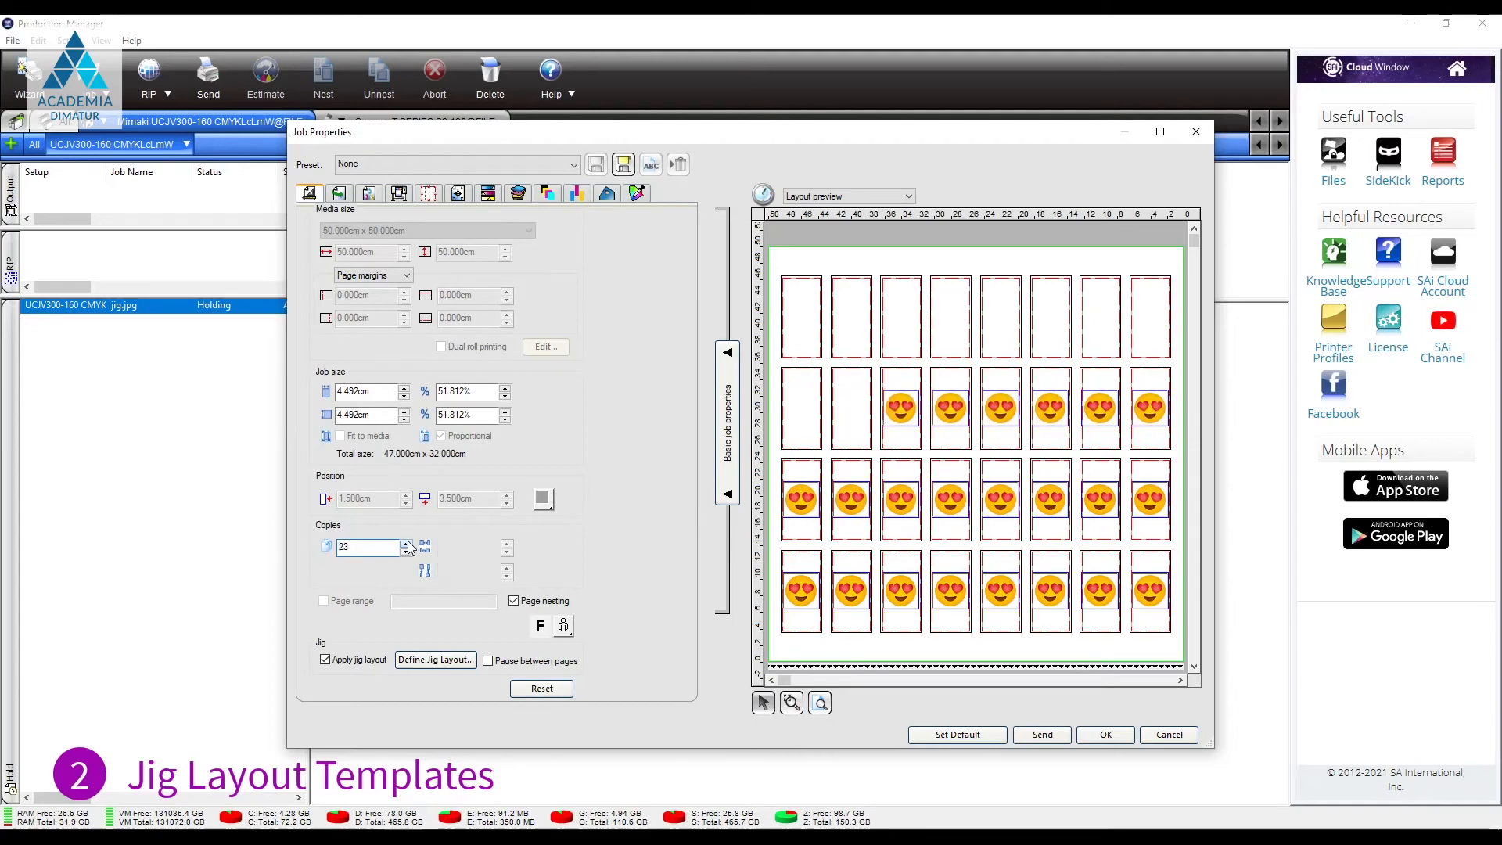
double_click(407, 543)
double_click(407, 543)
double_click(406, 542)
double_click(407, 542)
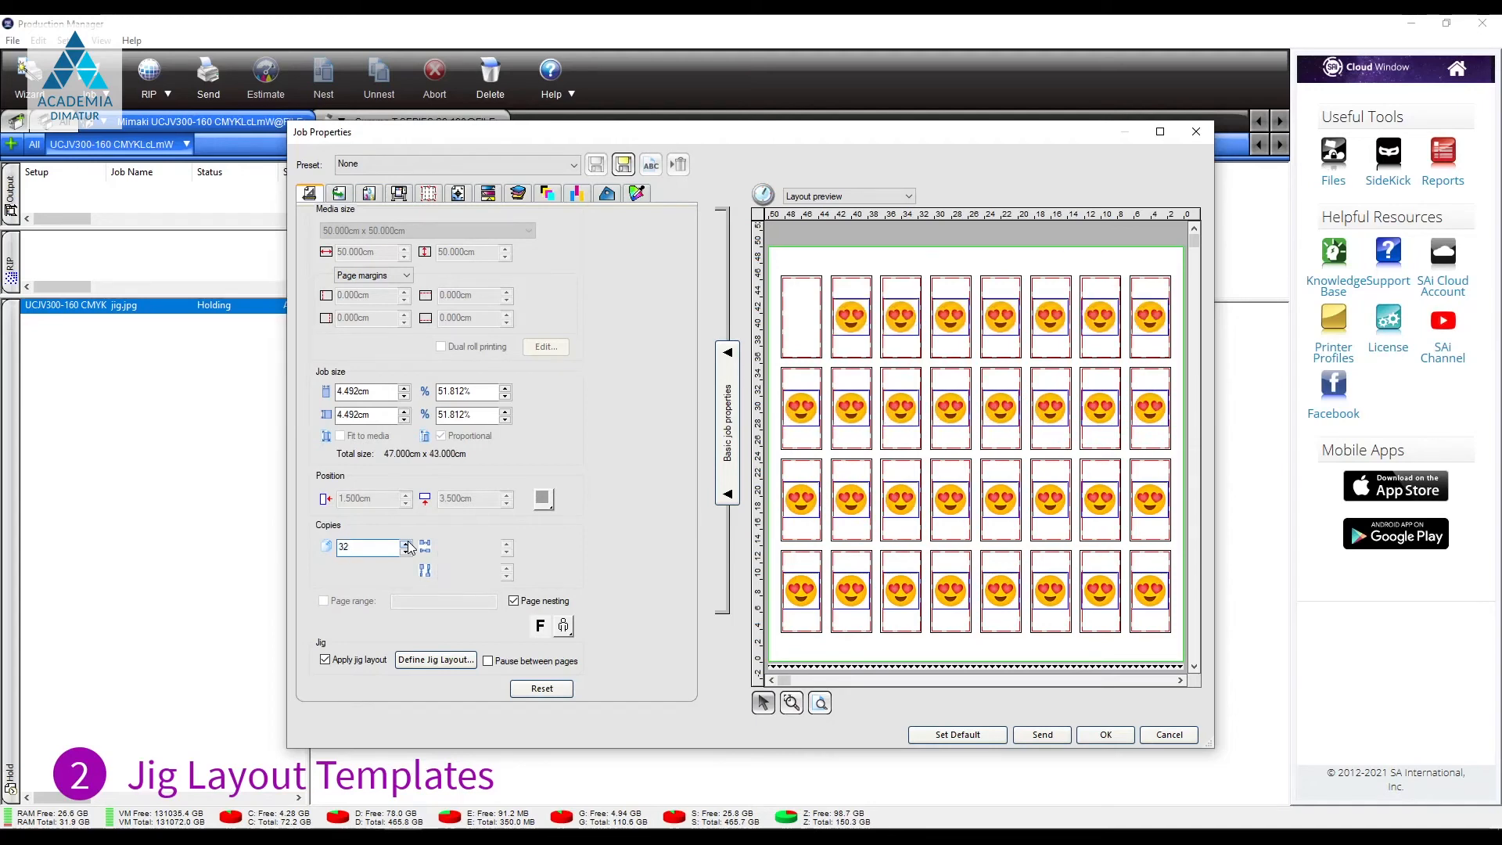
click(407, 543)
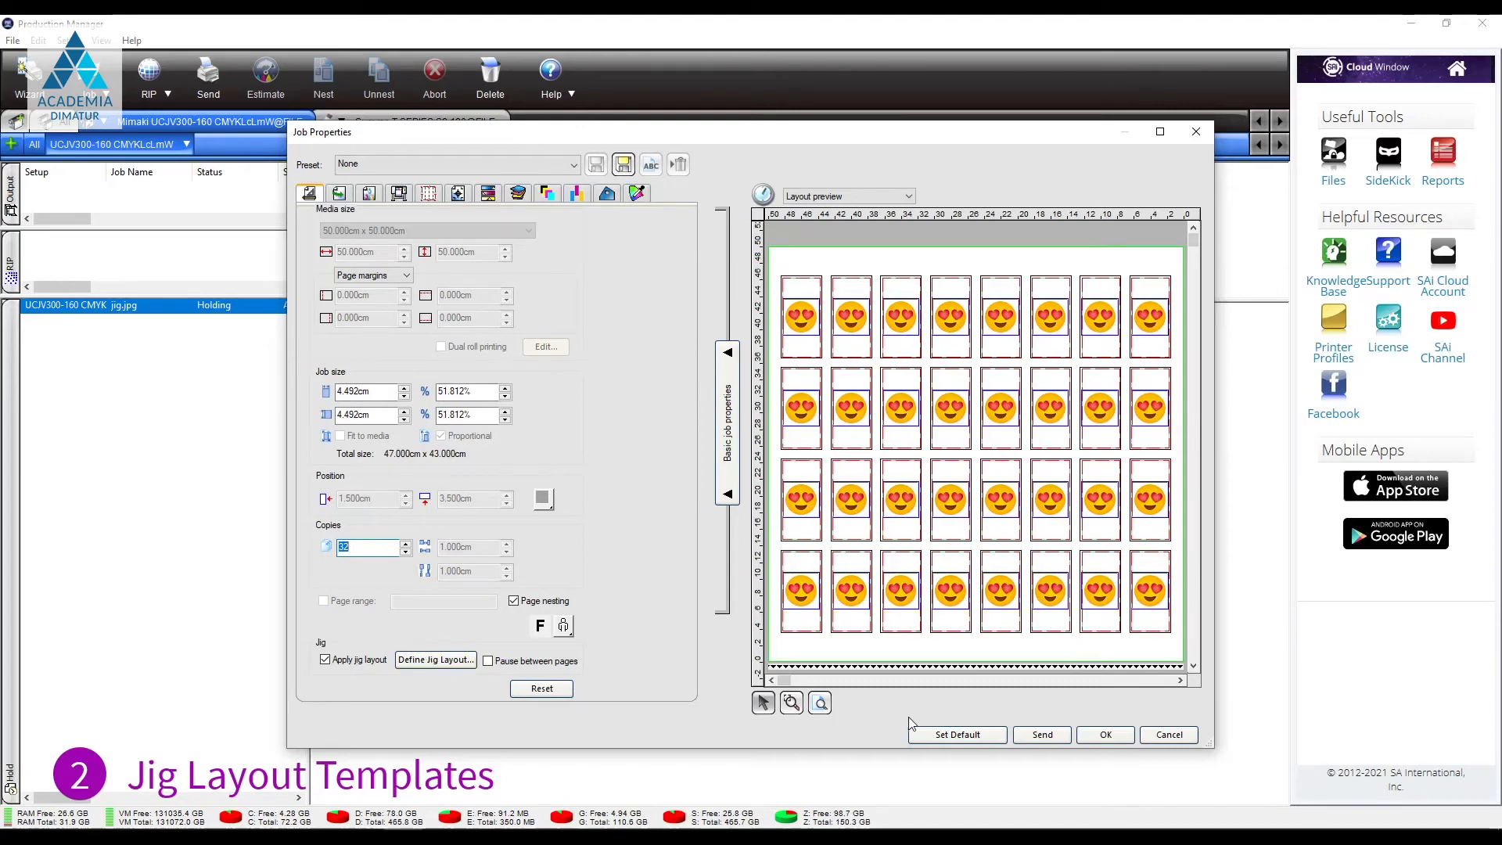
Open the job's jig layout definition and choose the jig1 preset.
click(449, 658)
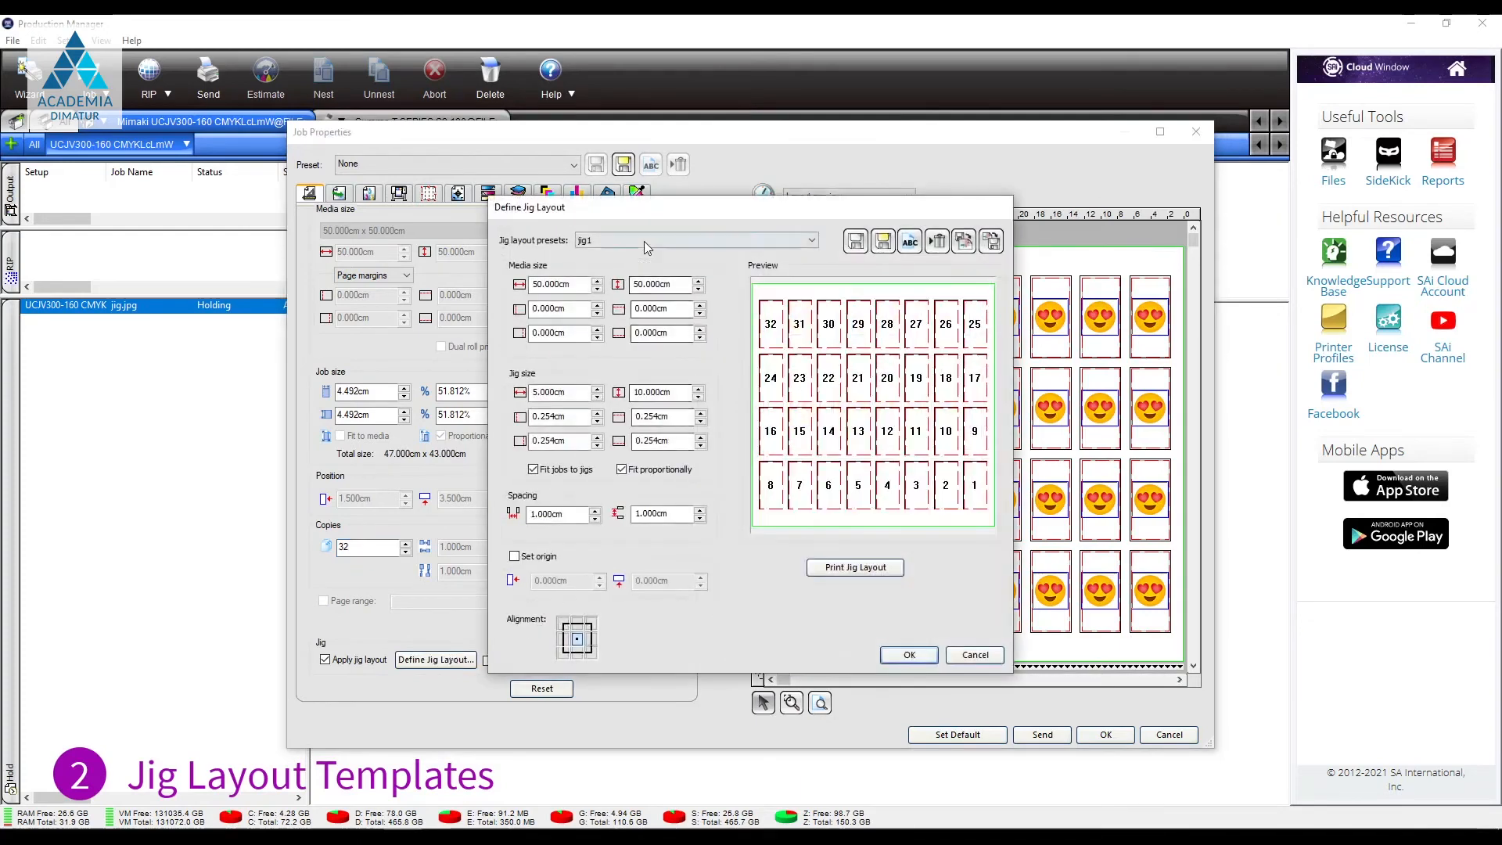
click(645, 243)
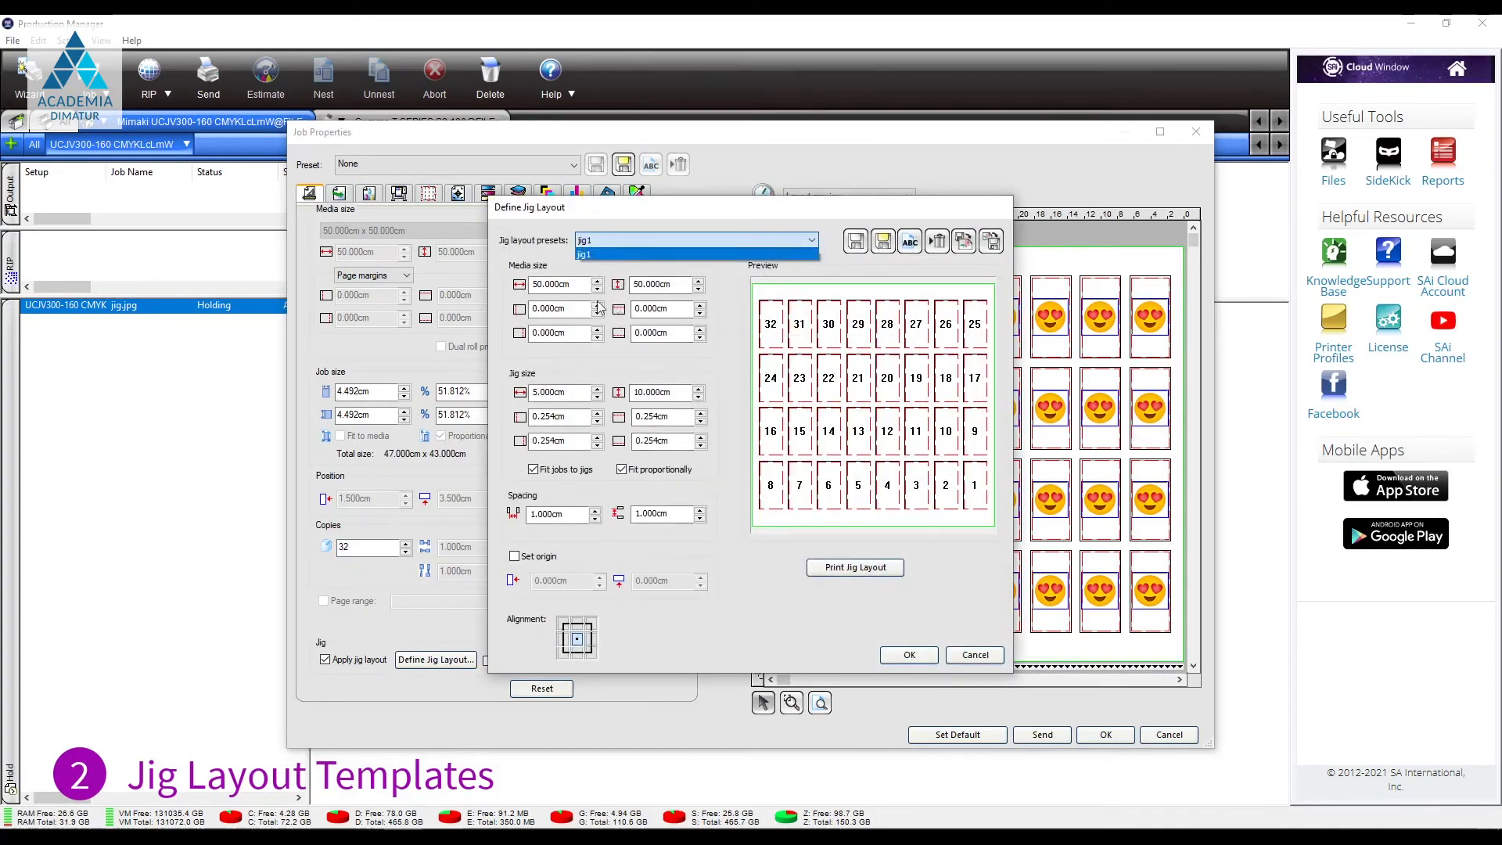
click(632, 255)
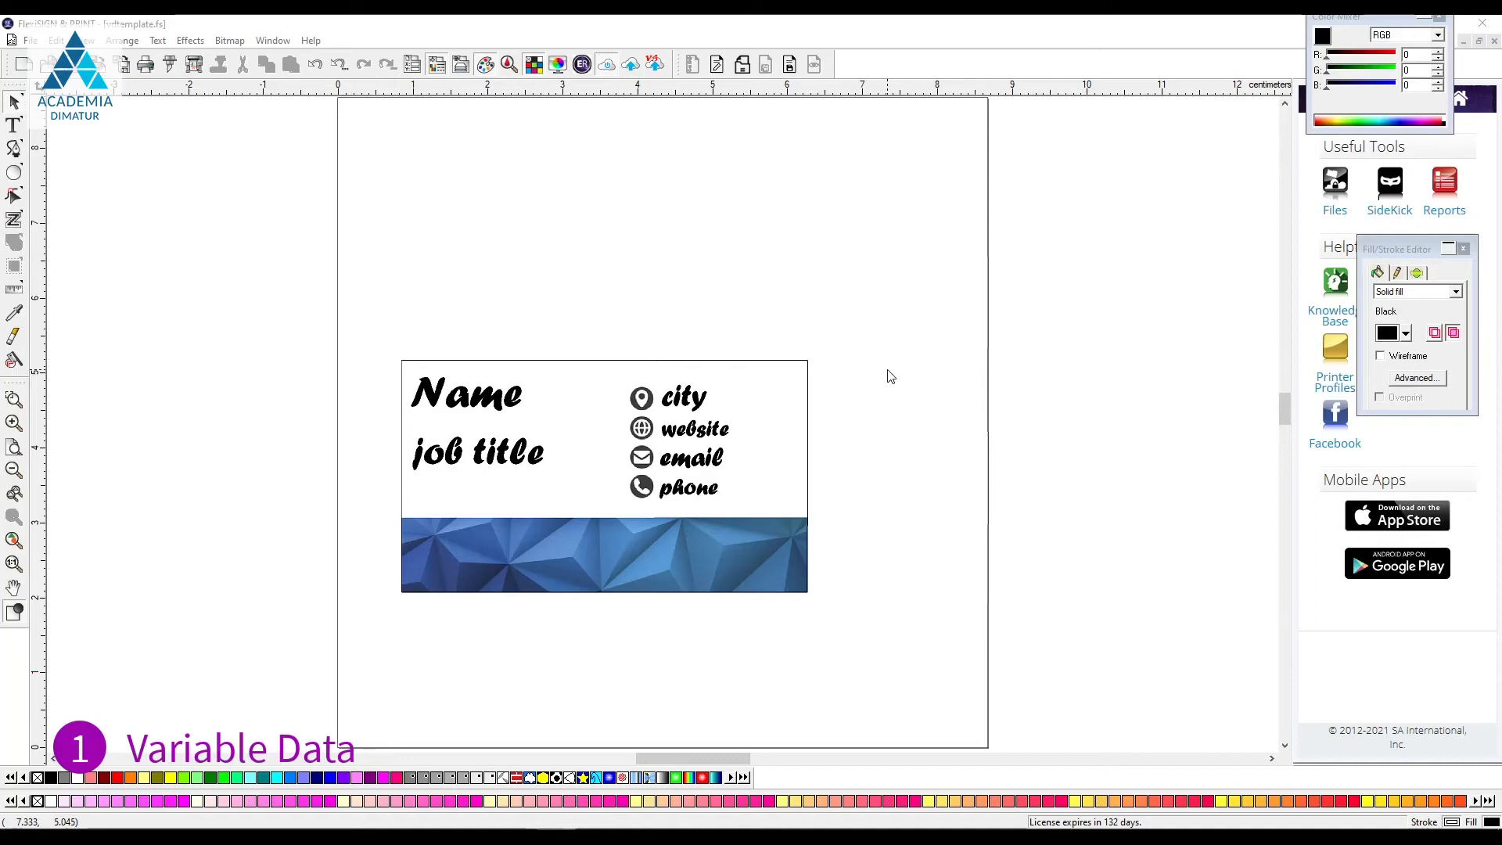
Check in FlexiSIGN that the Variable Data tools are enabled for display.
right_click(840, 68)
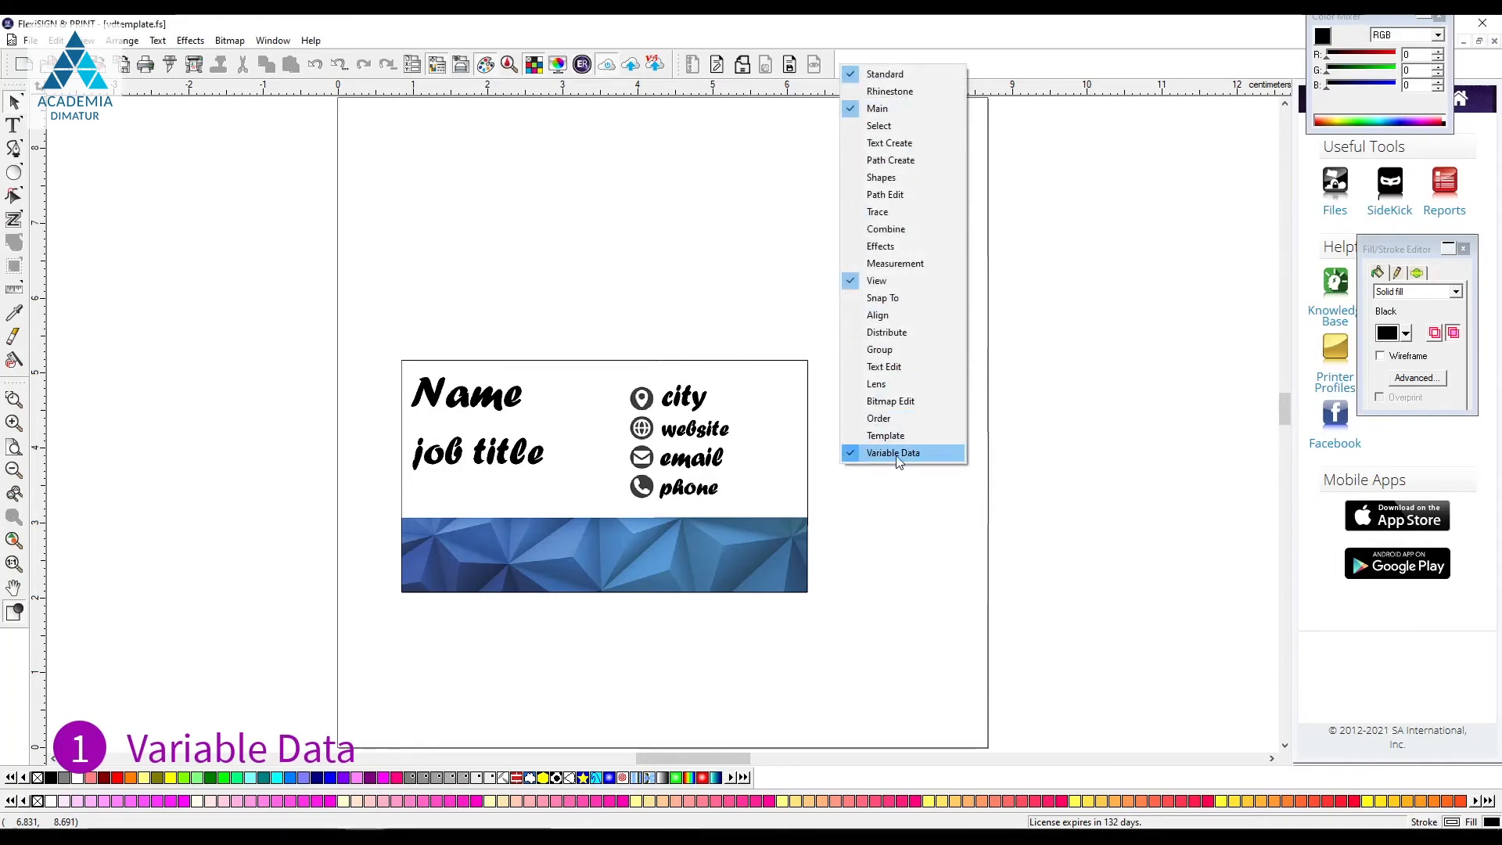
click(935, 452)
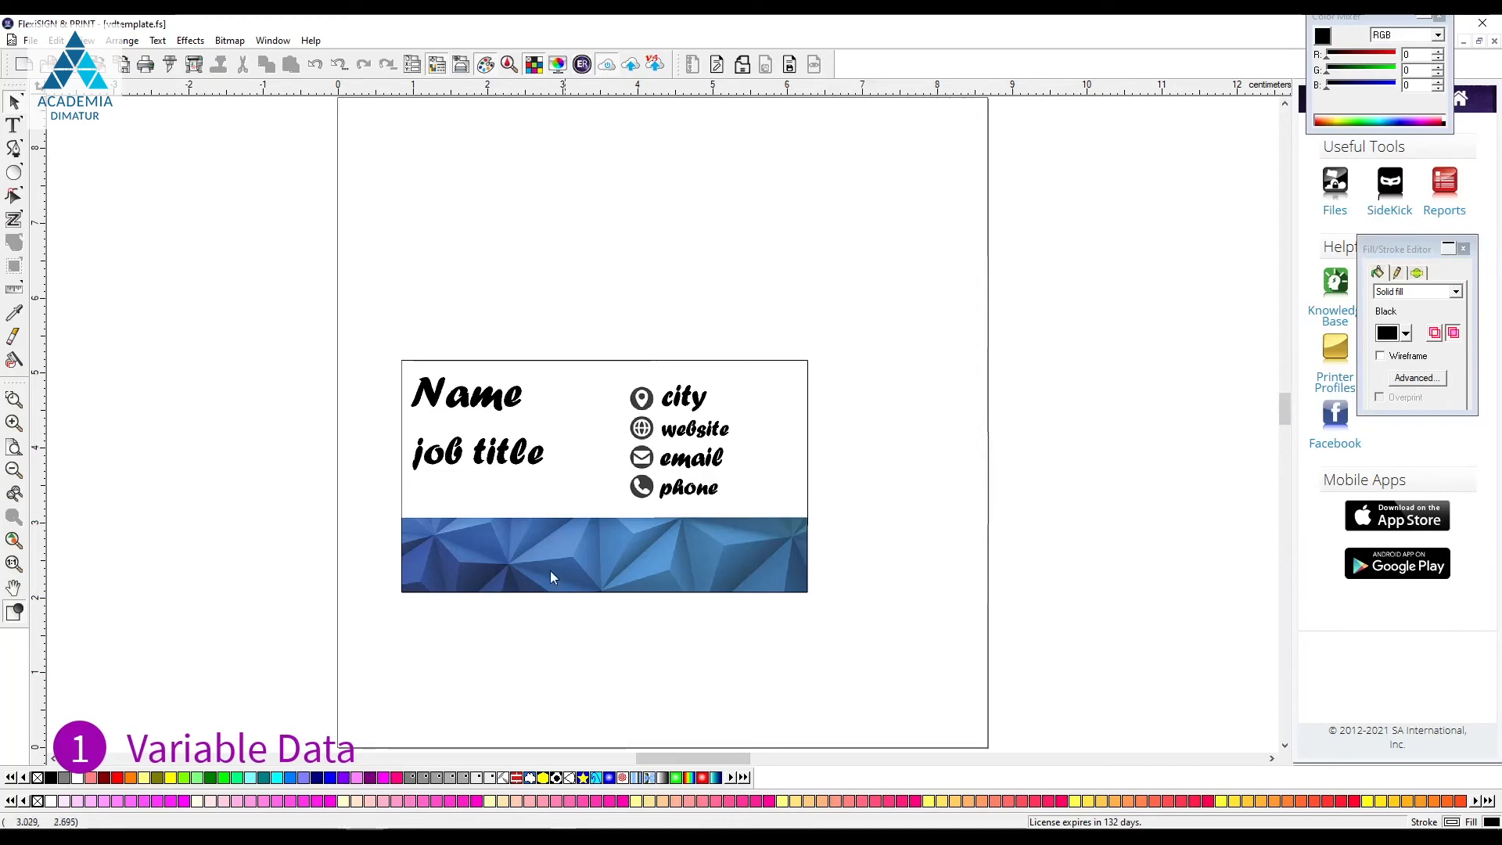
Examine the header cells of vdata.xlsx in Excel, from Name through phone, and return to the business card template in FlexiSIGN.
click(477, 762)
click(64, 203)
click(165, 203)
click(266, 203)
click(378, 203)
click(458, 206)
click(590, 205)
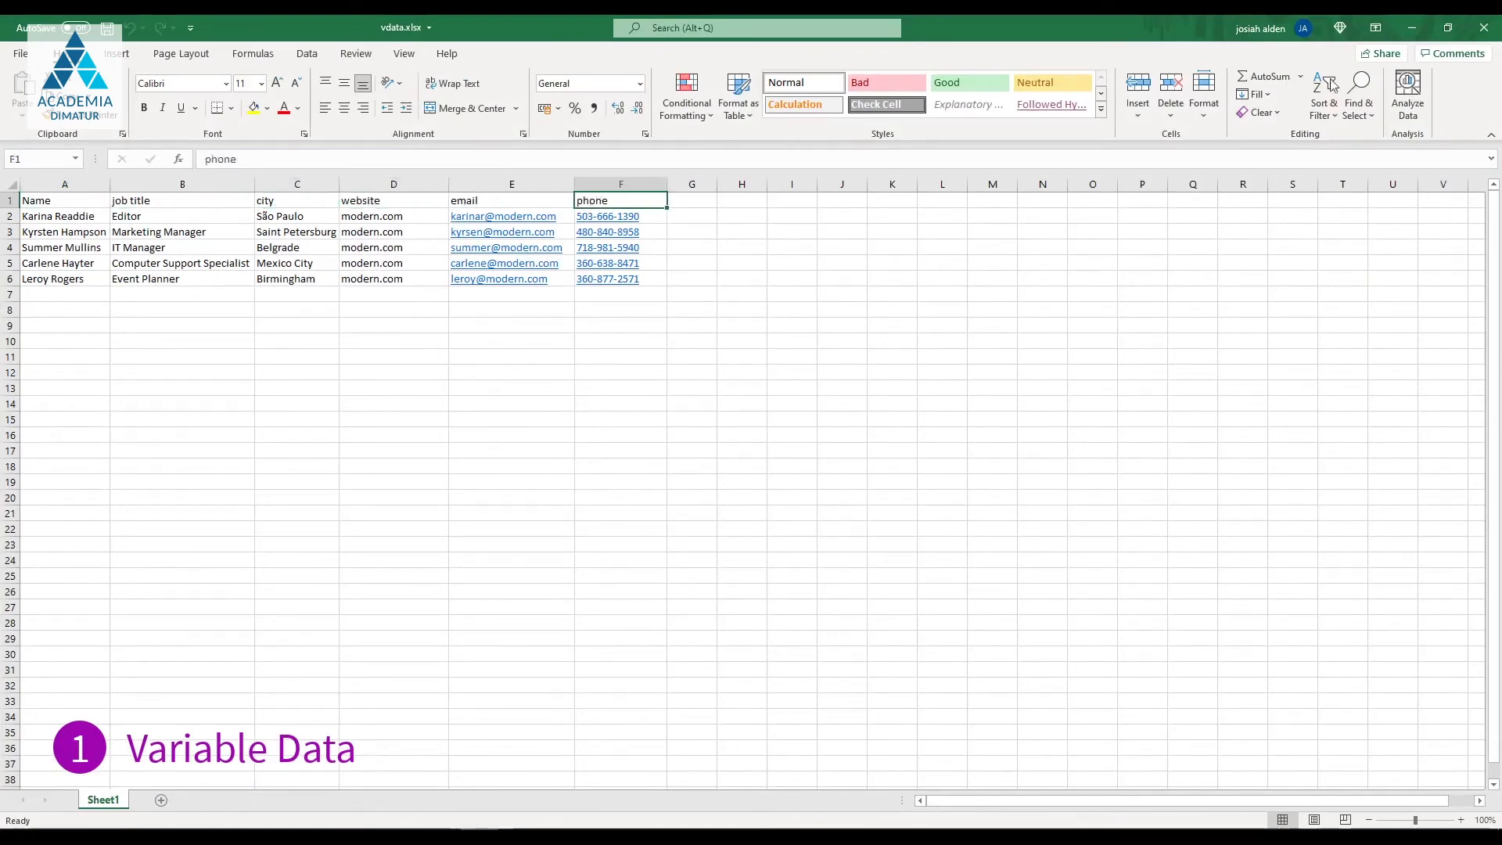
click(1414, 28)
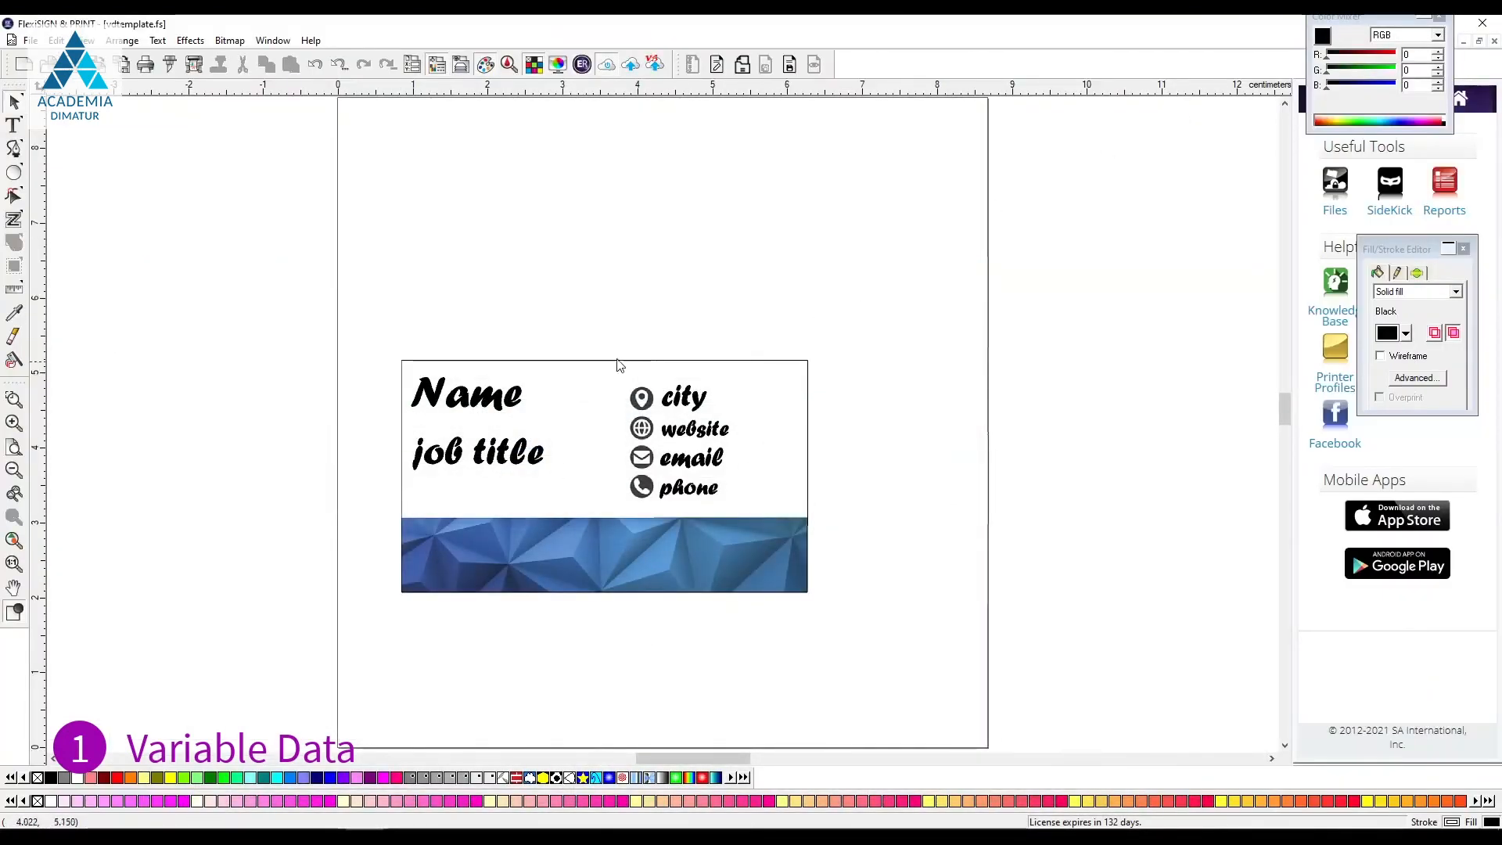
Convert the card's Name and job title texts to variable data and widen both boxes almost to the contact icons.
click(480, 401)
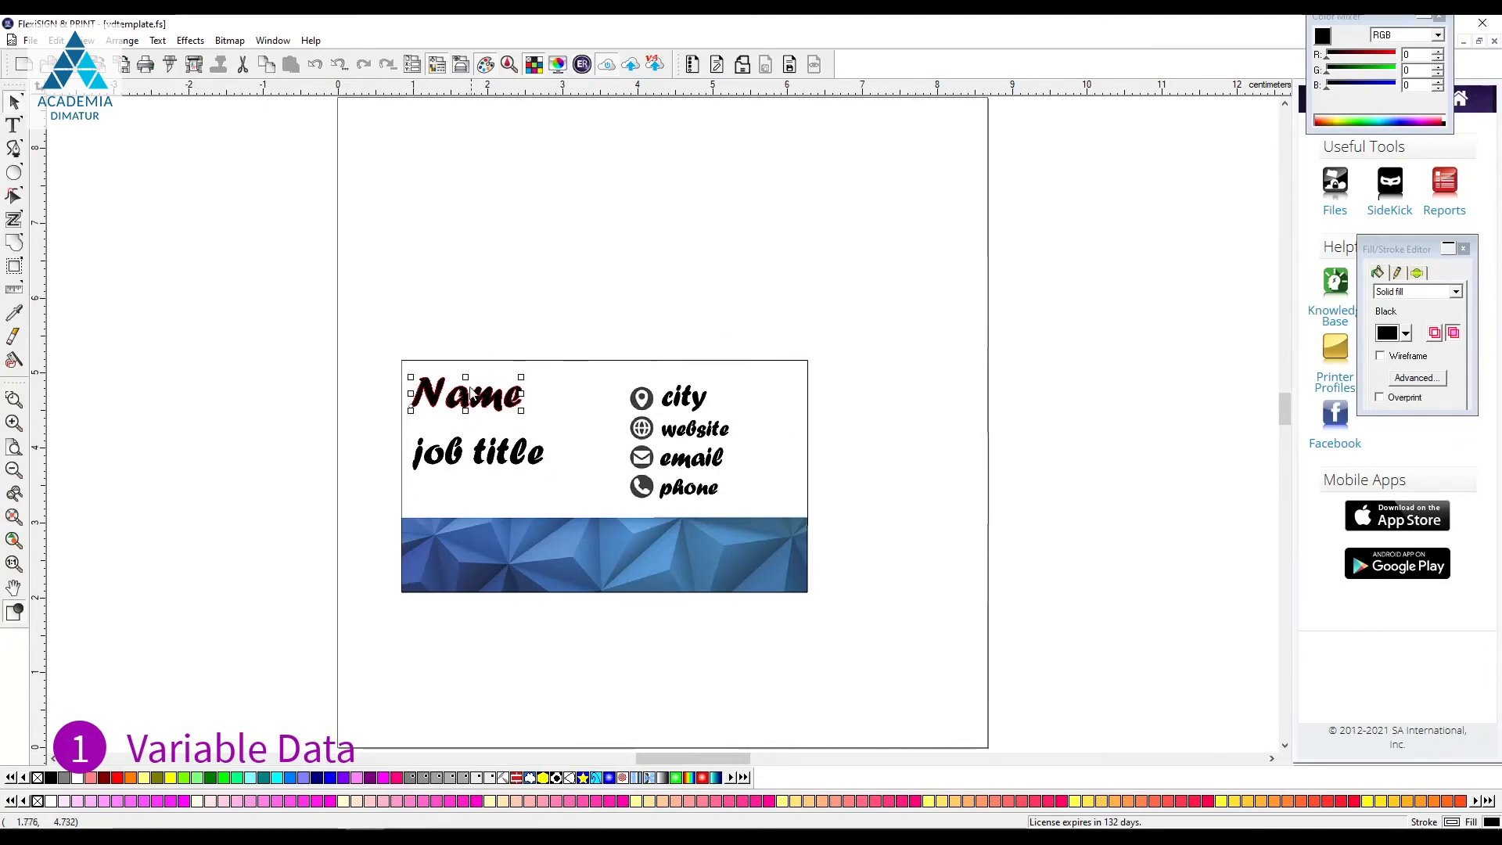
click(693, 68)
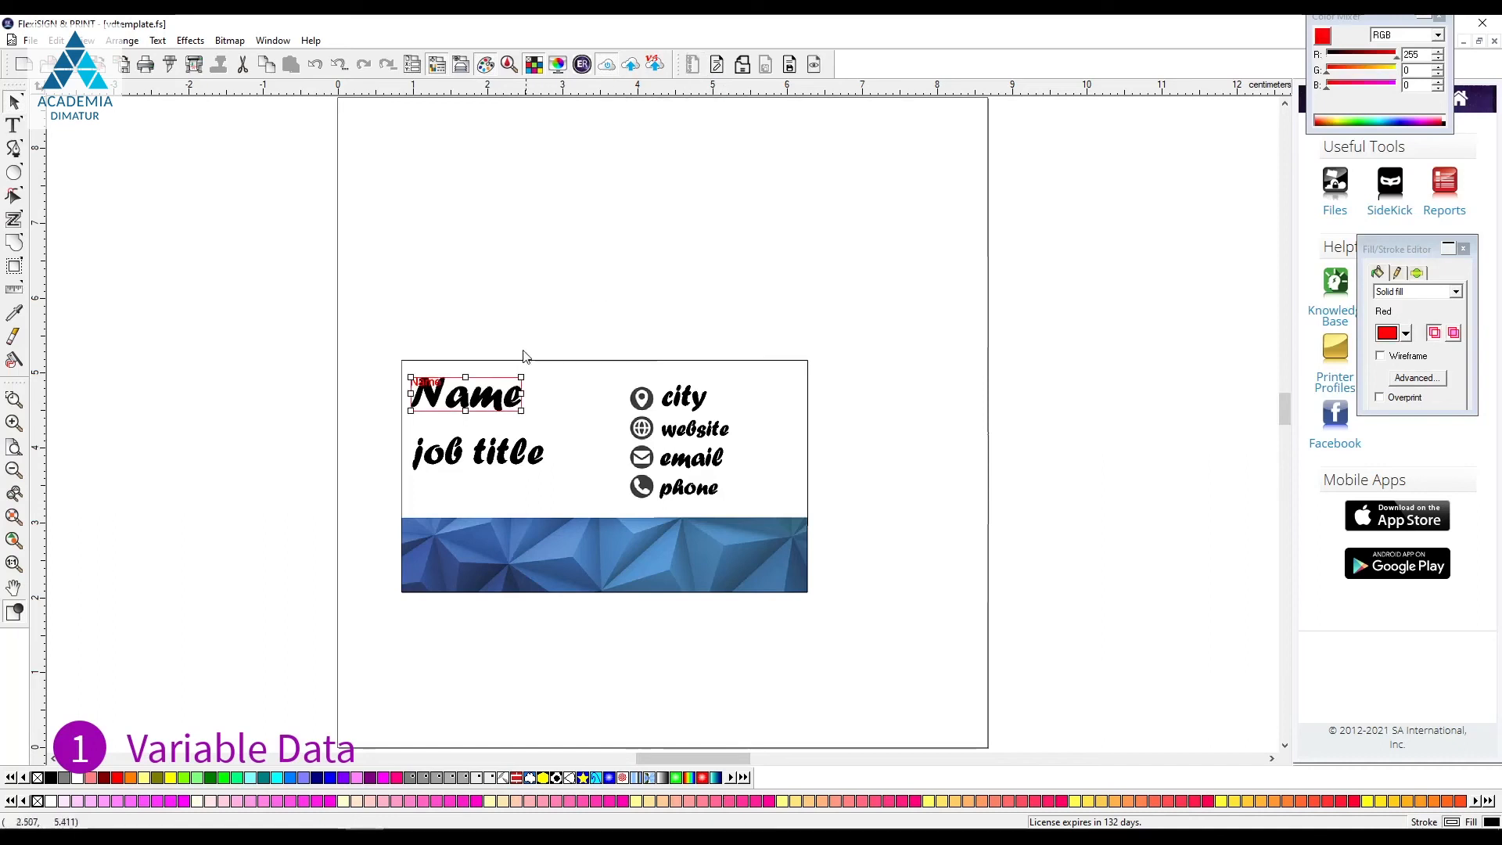
drag(524, 395, 622, 395)
click(537, 452)
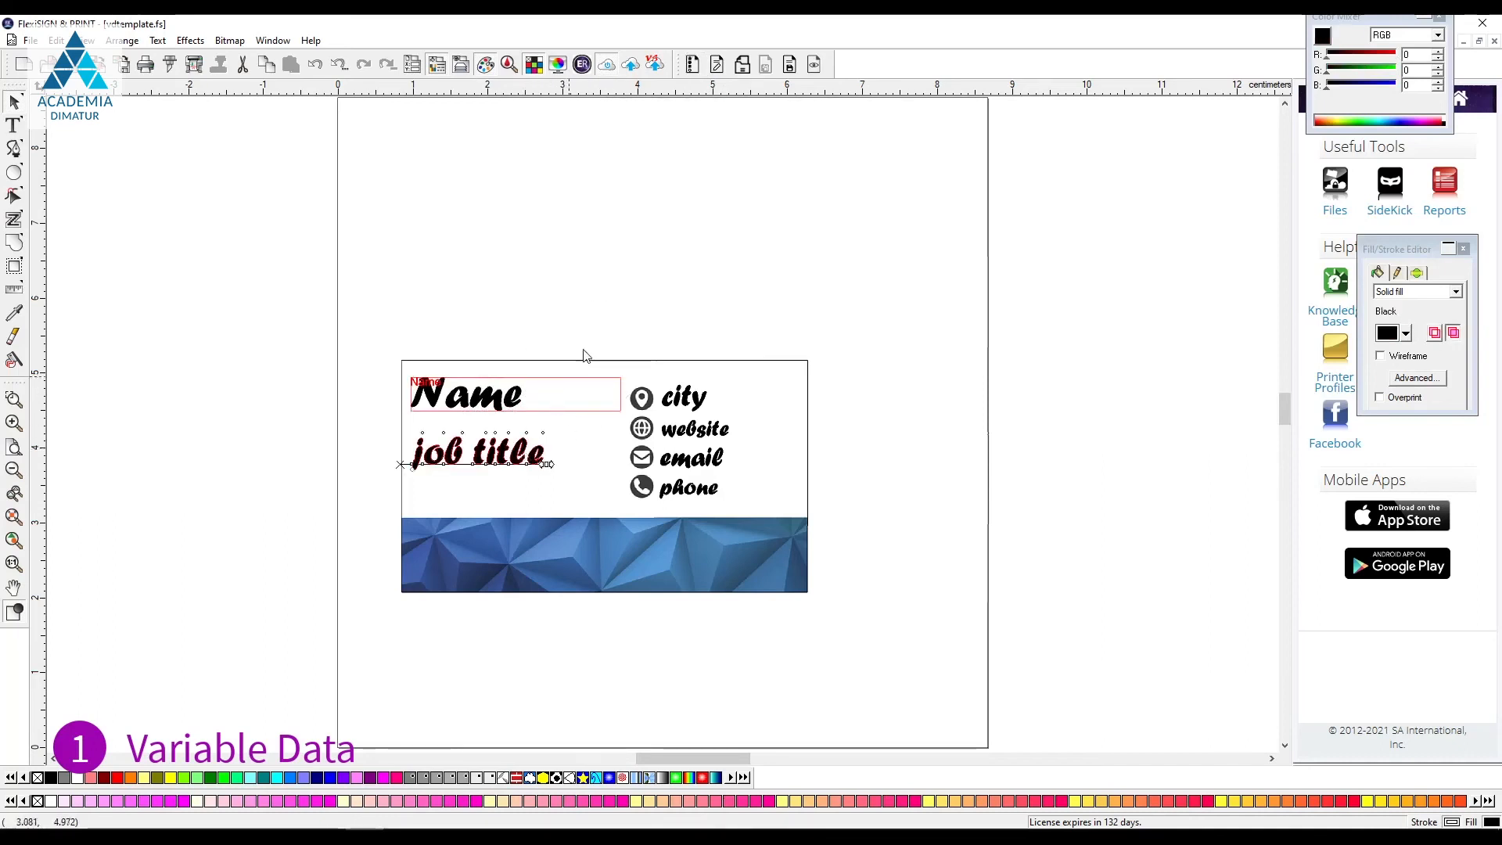
click(692, 68)
drag(543, 453, 617, 455)
Convert the city text to variable data and widen its box almost to the card's right edge.
click(704, 409)
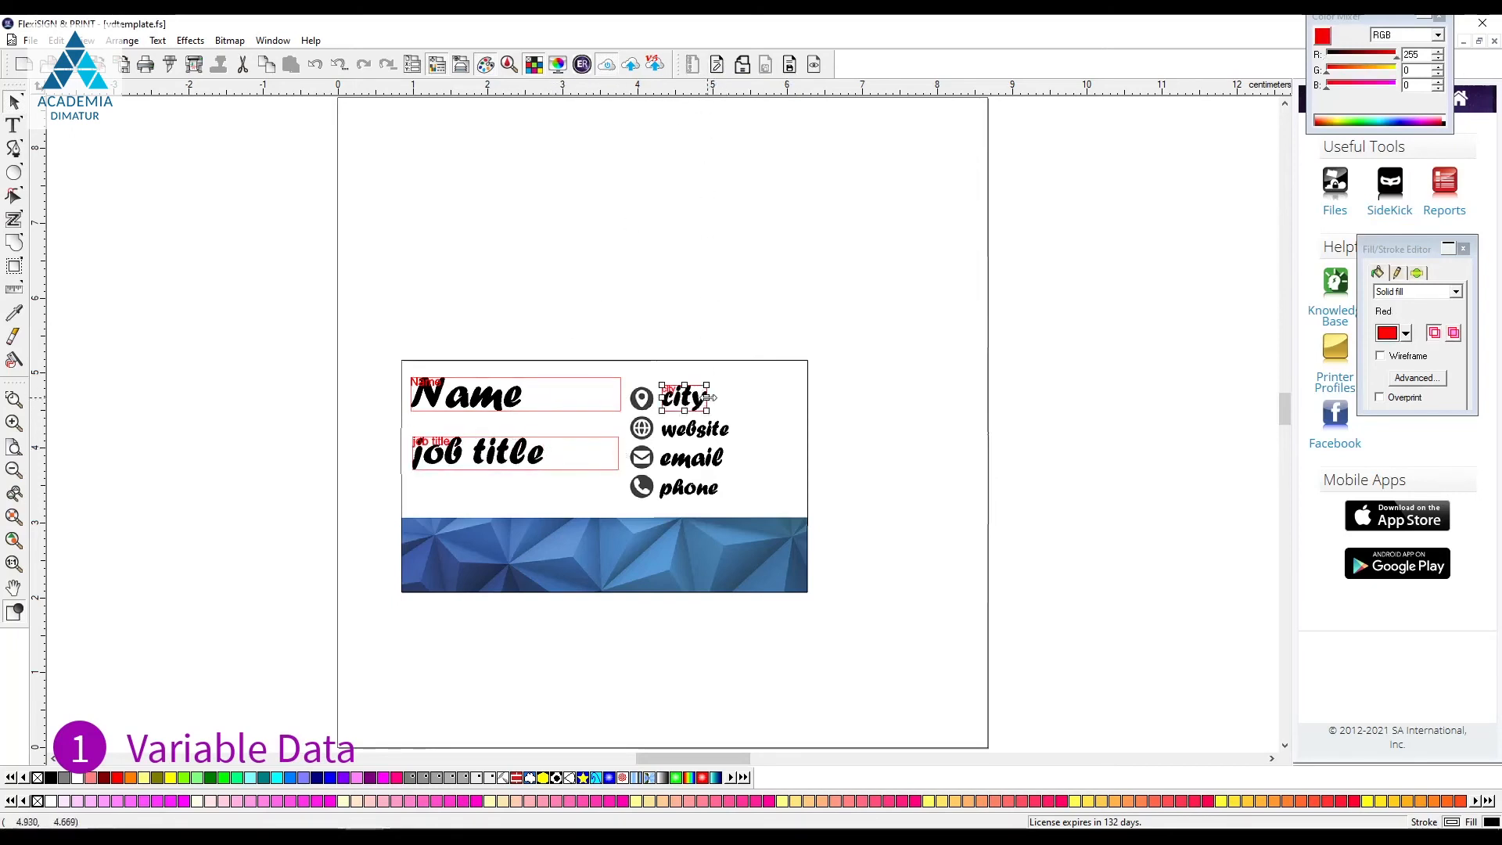
click(708, 401)
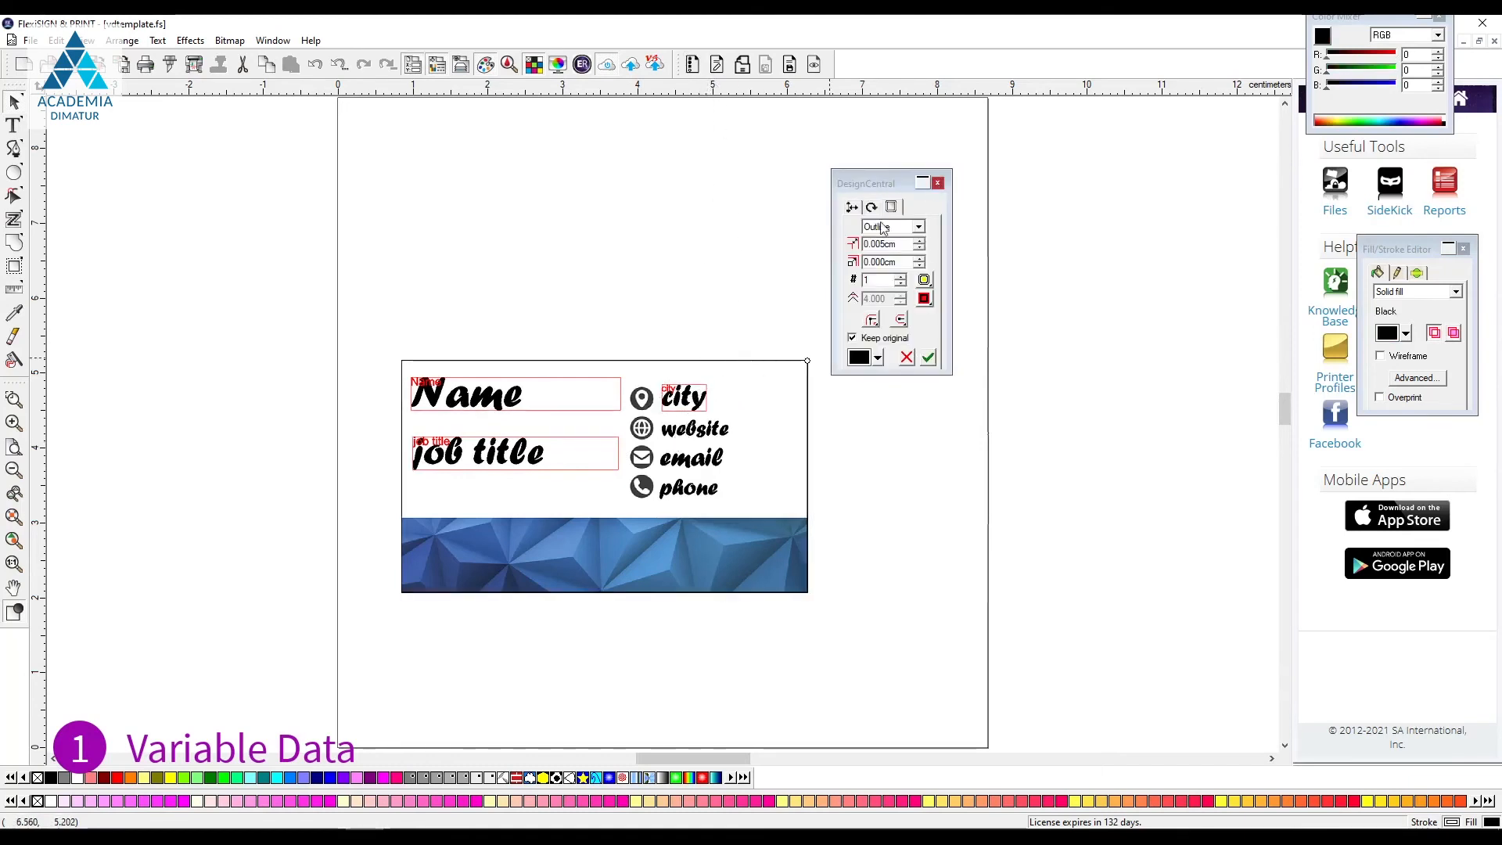
click(832, 469)
click(687, 398)
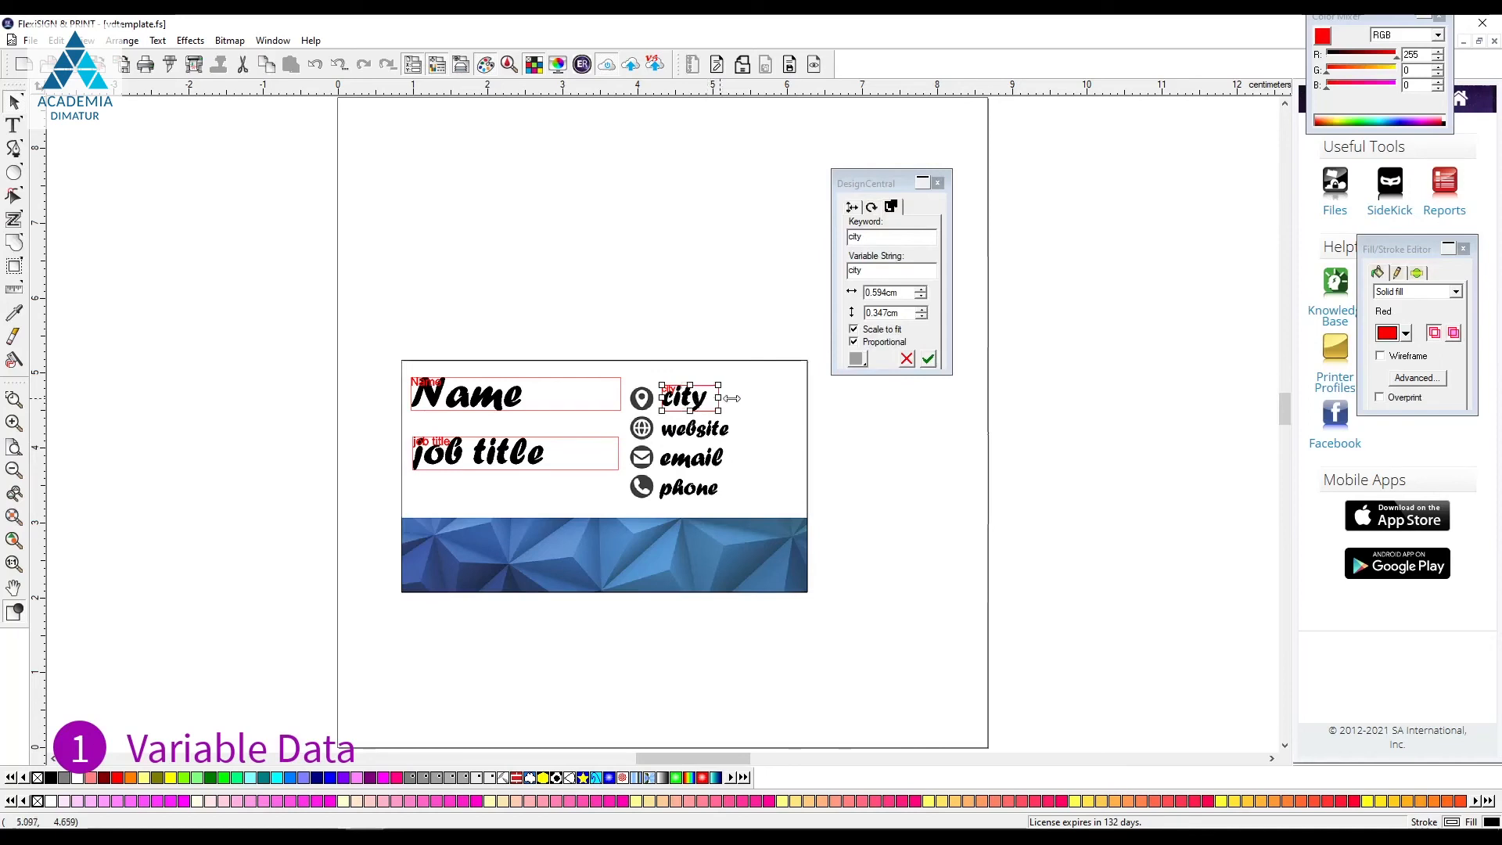
Convert the website text to variable data and widen its box to match the city box.
click(734, 432)
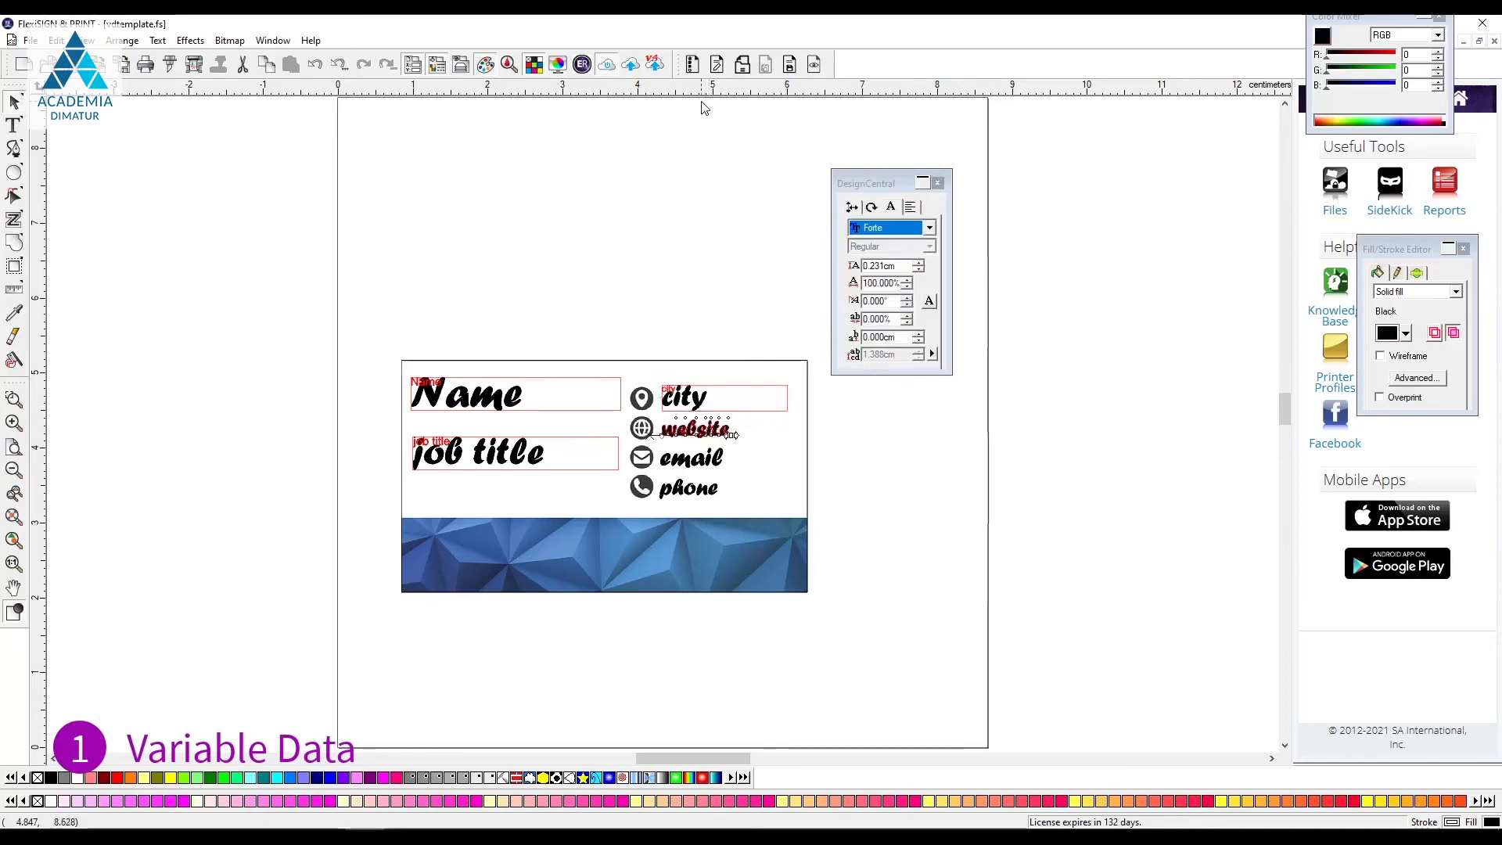
click(691, 65)
drag(733, 428, 781, 427)
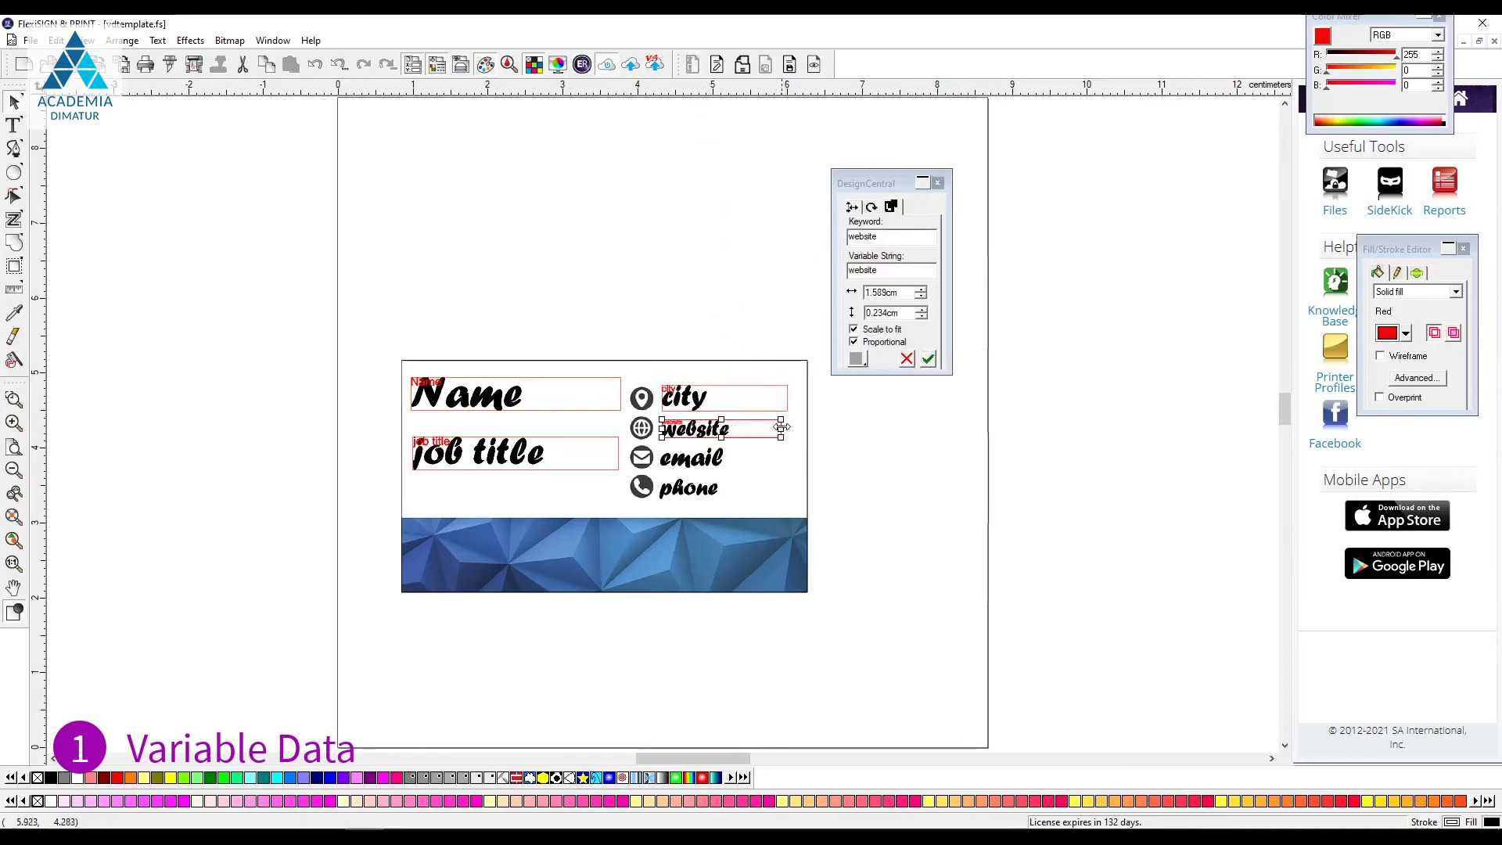
Convert the email text to variable data, and widen its box and the website box to about 1.86 cm.
click(712, 460)
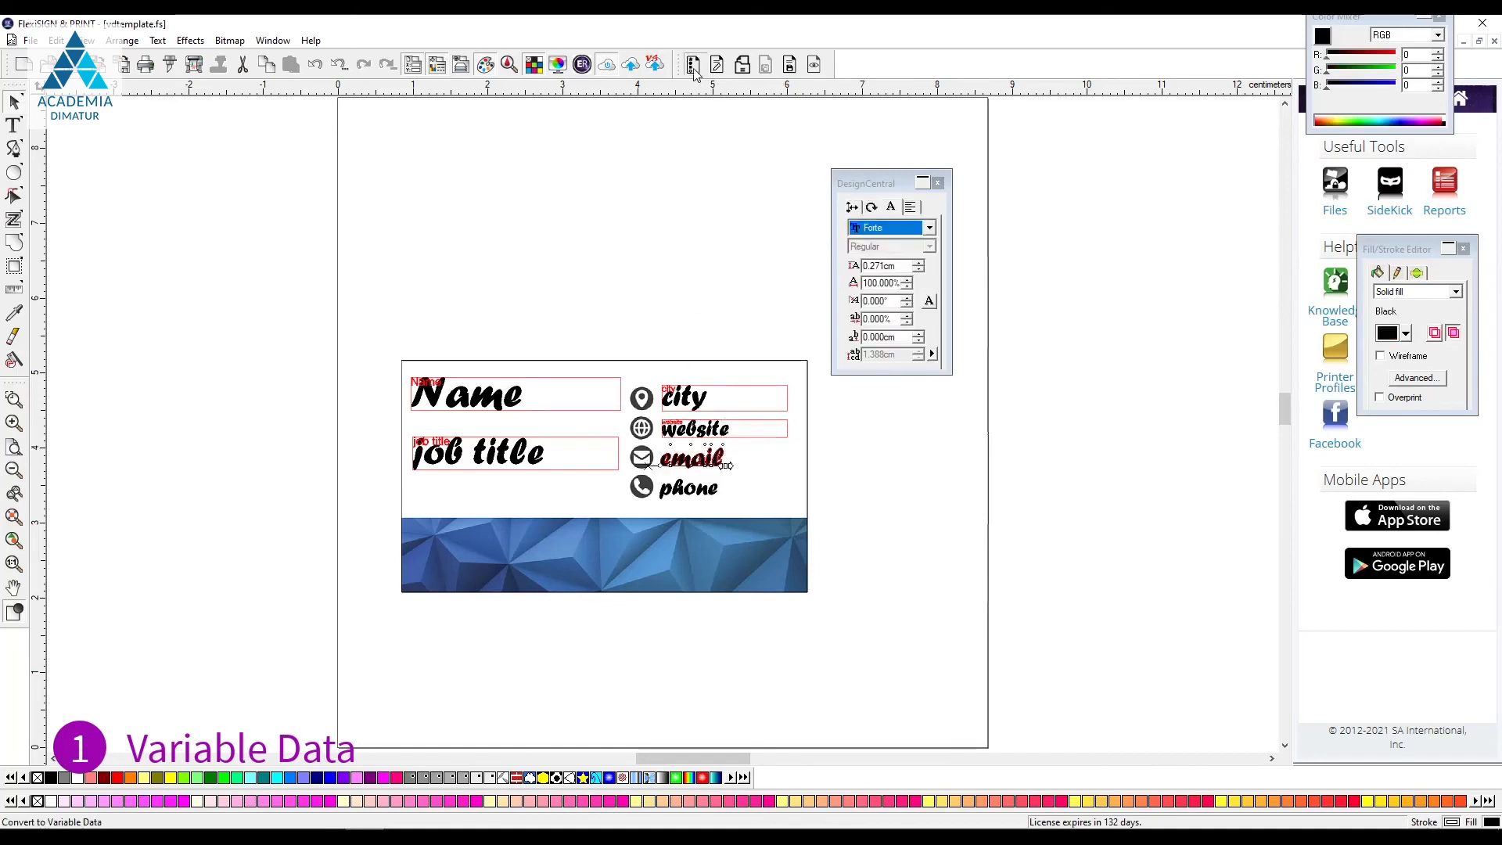
click(693, 65)
drag(726, 459, 800, 428)
click(787, 432)
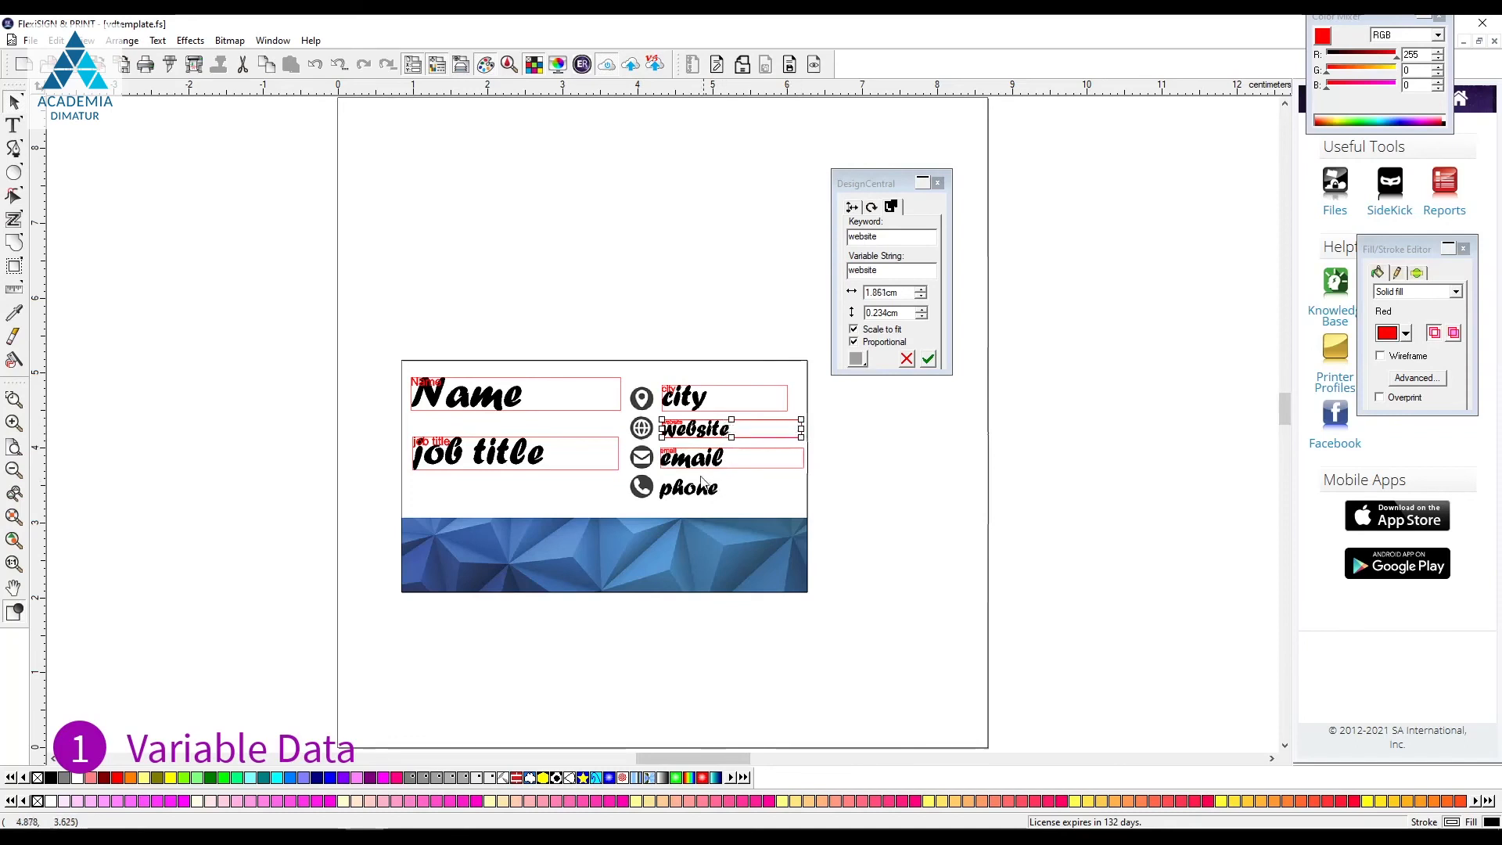
Convert the phone text to variable data and widen its box to match the email box.
click(710, 483)
click(693, 65)
drag(723, 487, 804, 489)
click(898, 498)
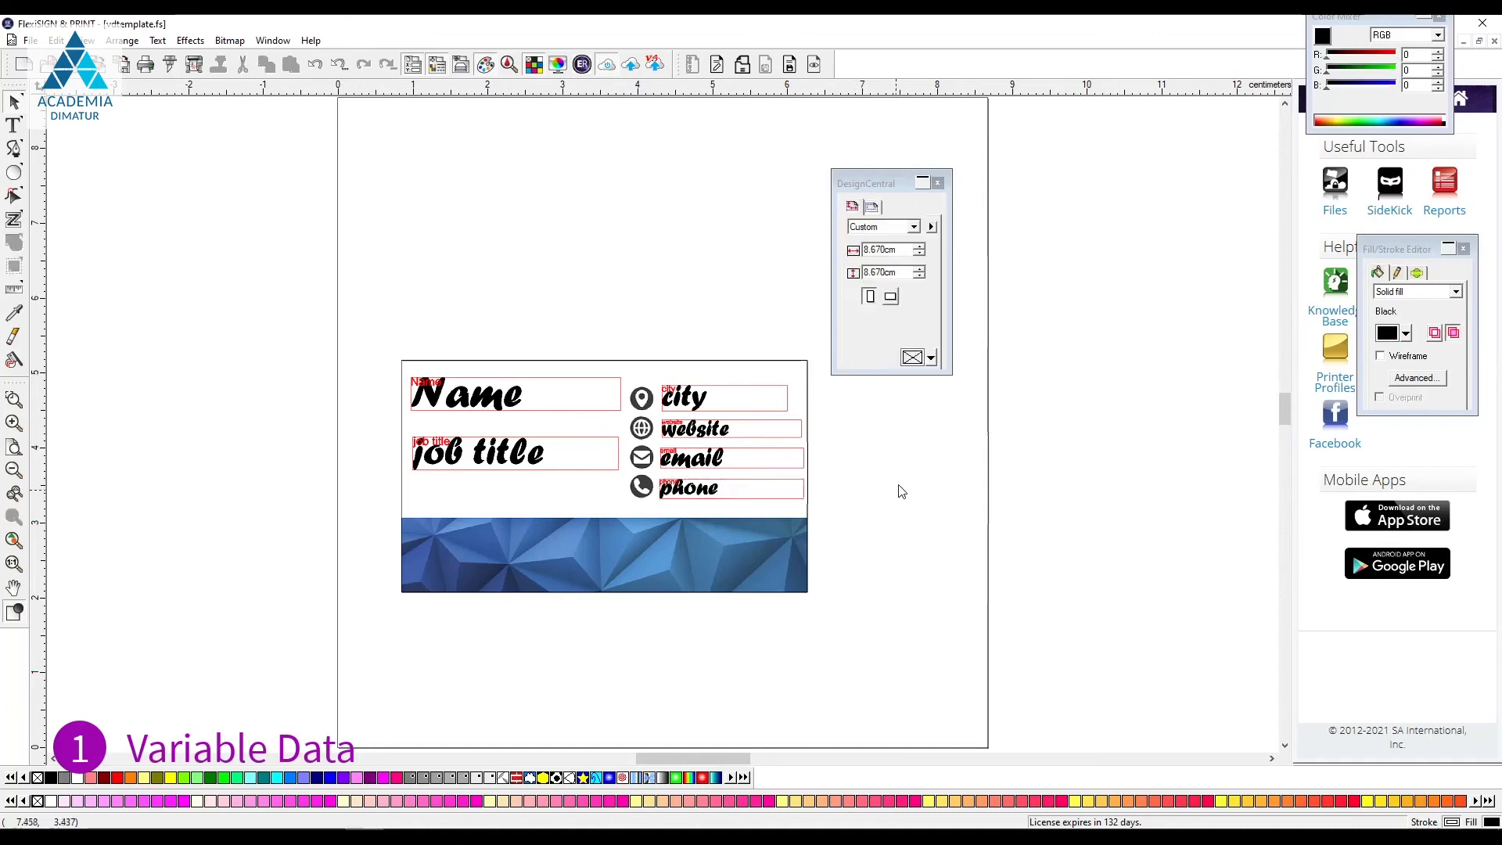
Open the whole business card in RIP and Print and load vdata.csv as its variable data file.
drag(341, 313, 888, 648)
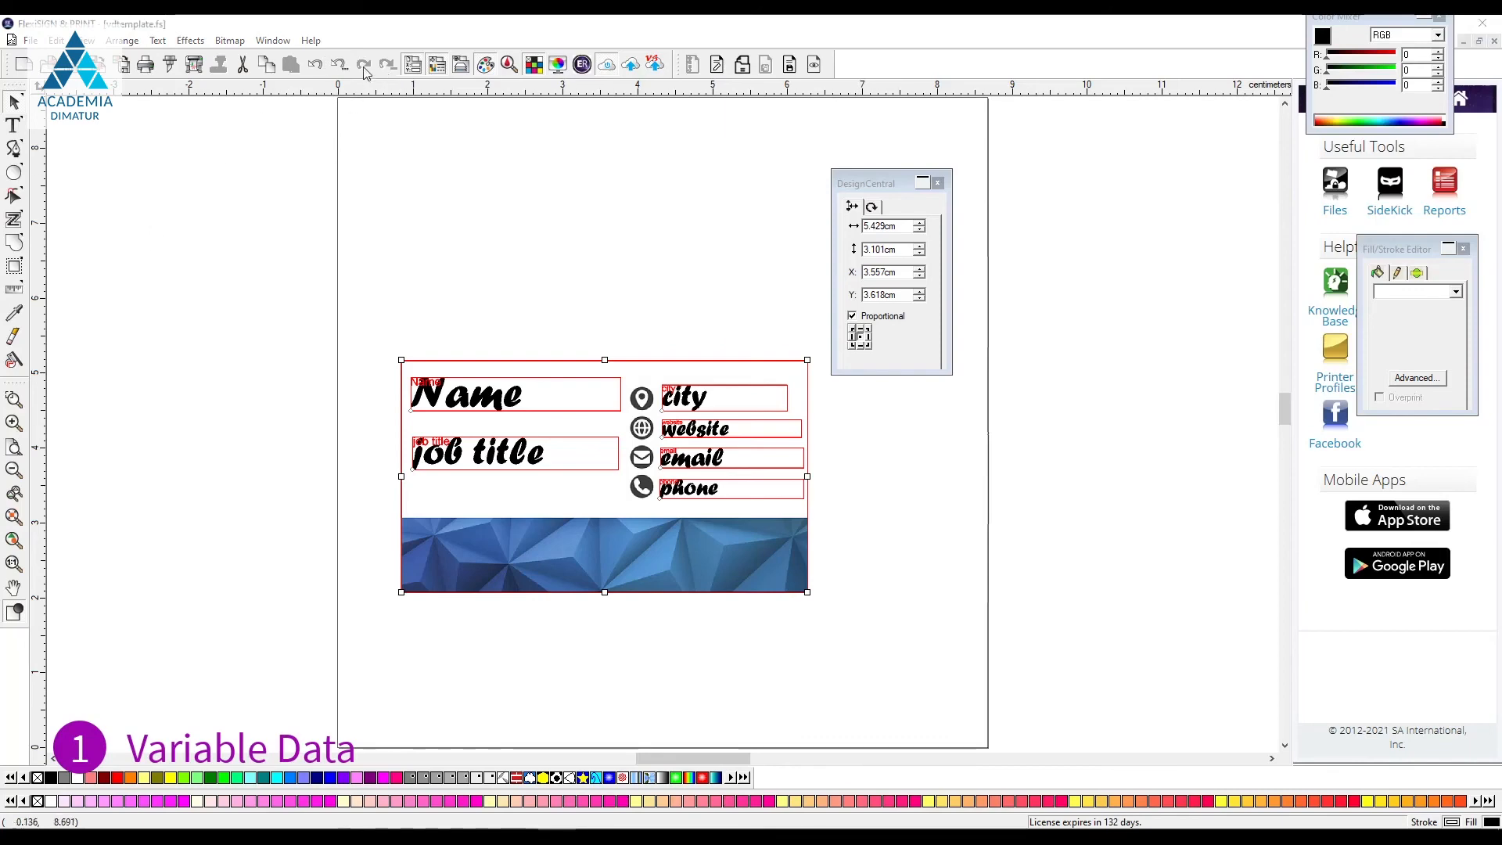
click(194, 66)
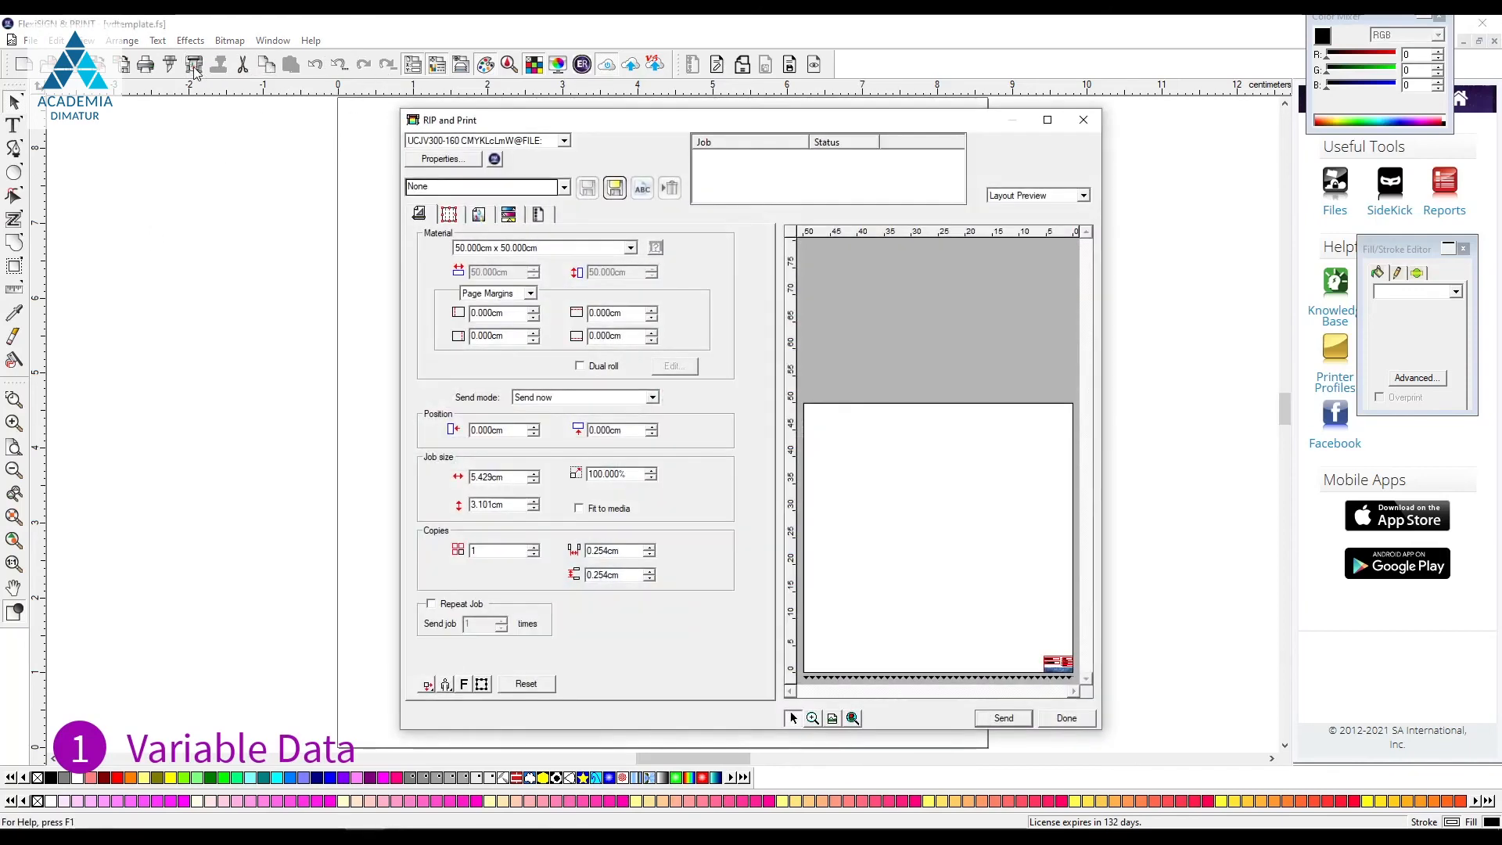
click(539, 215)
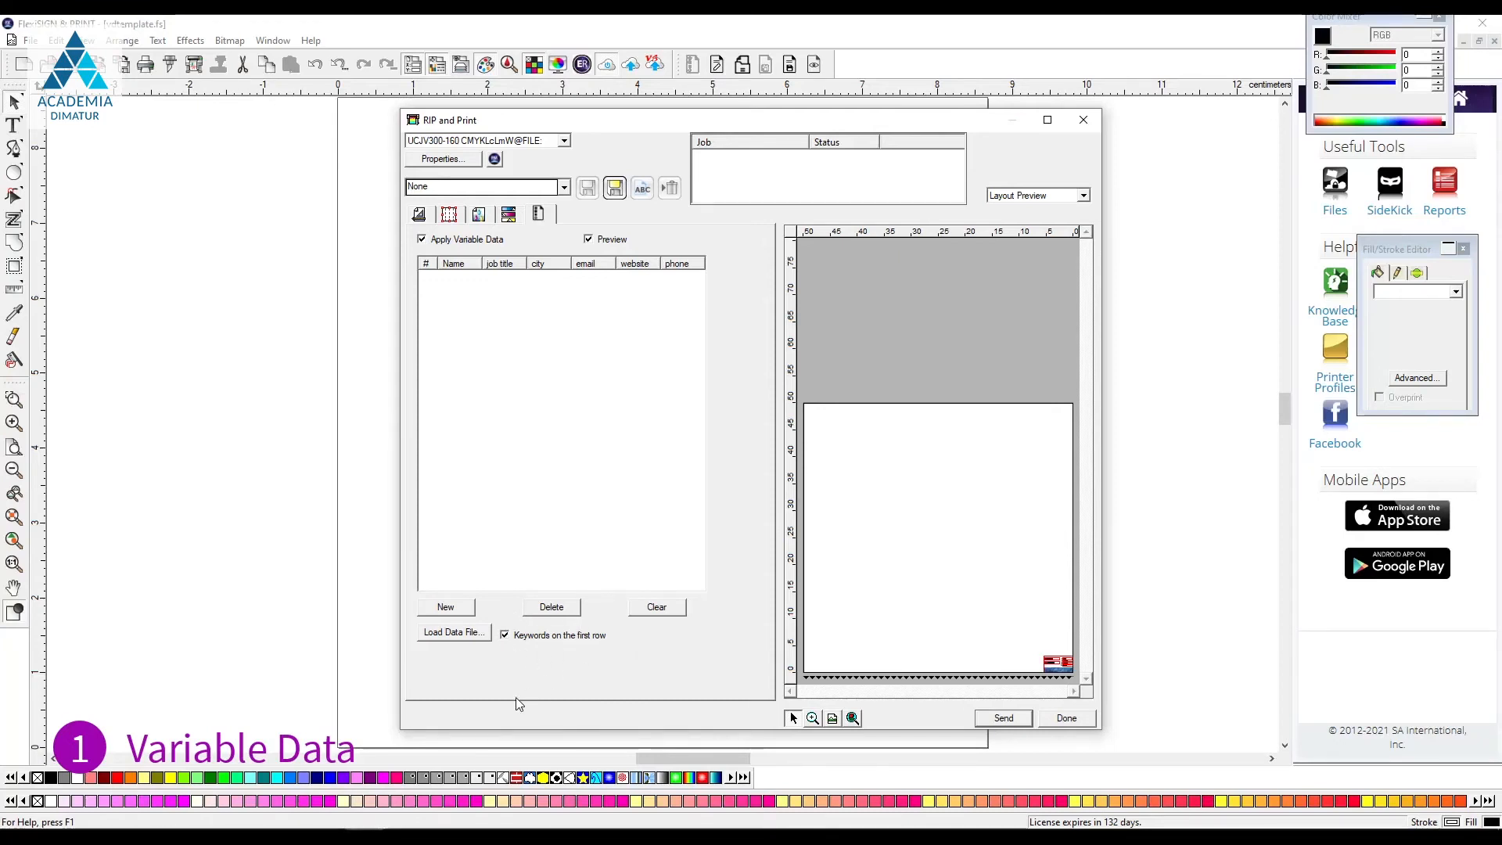
click(451, 633)
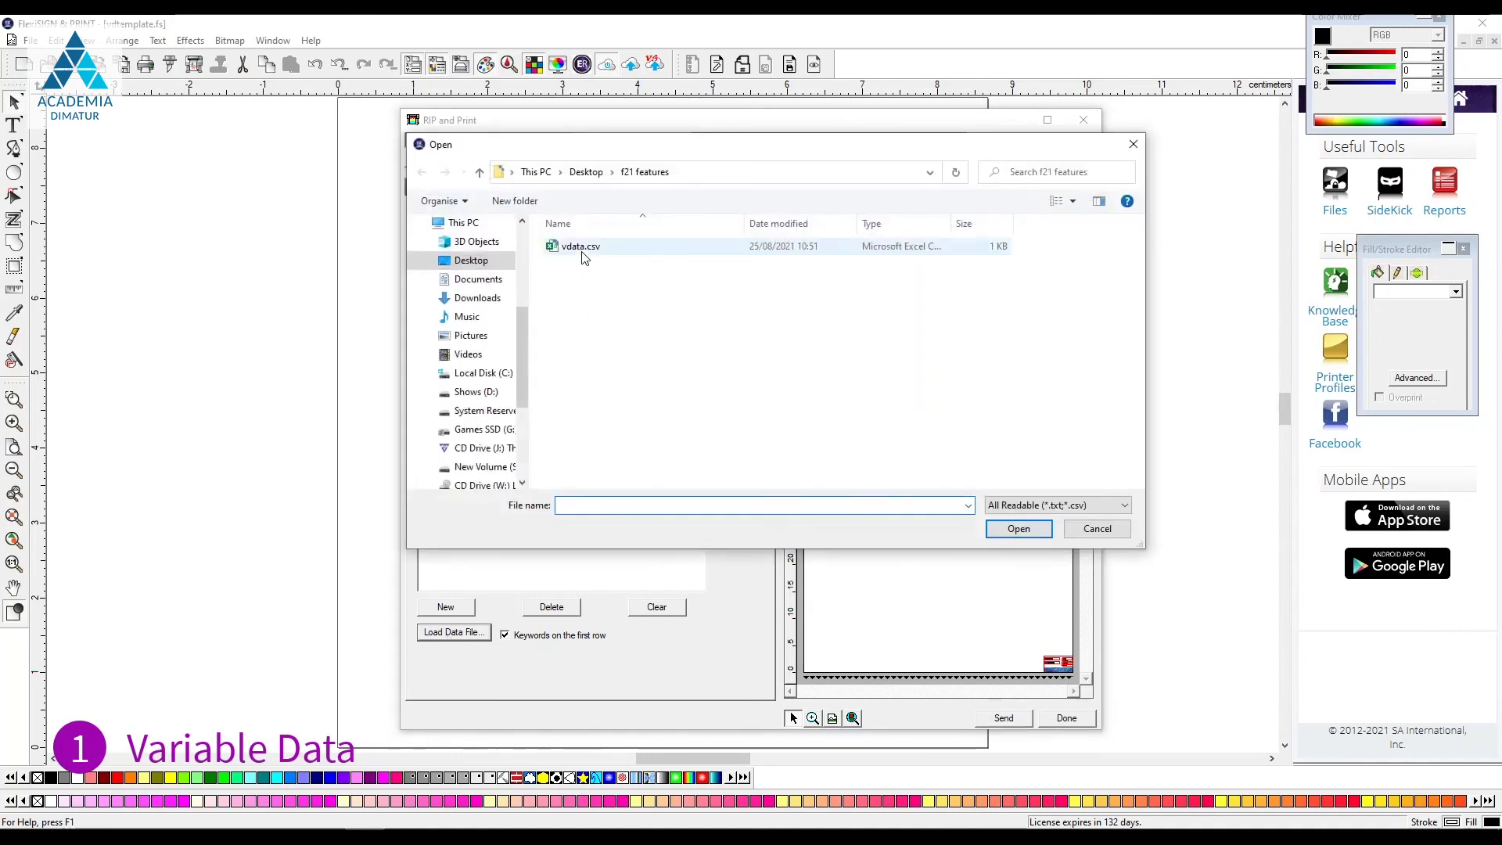
click(1085, 506)
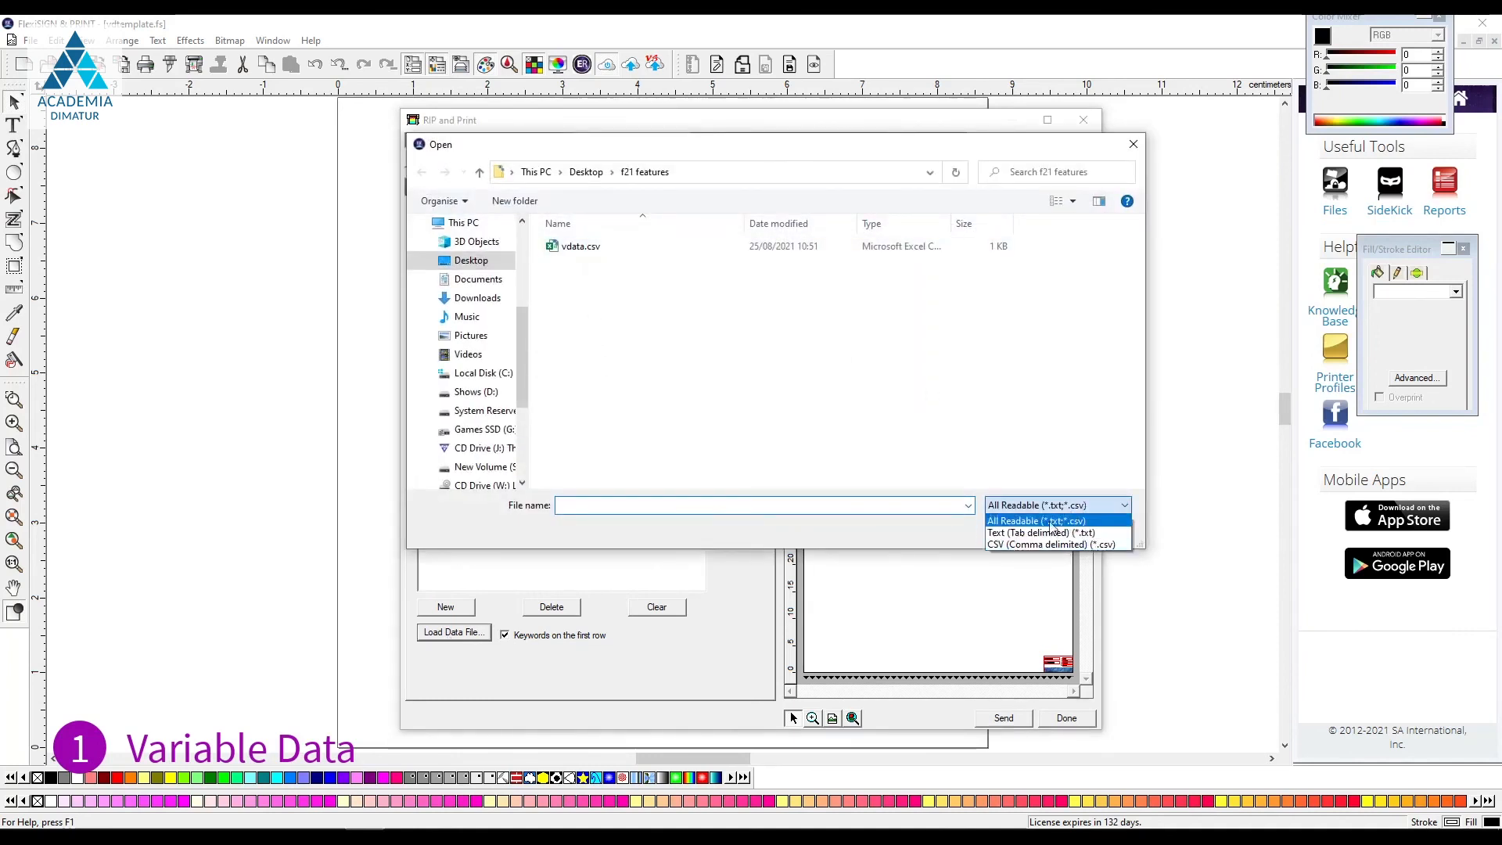
click(905, 403)
double_click(621, 248)
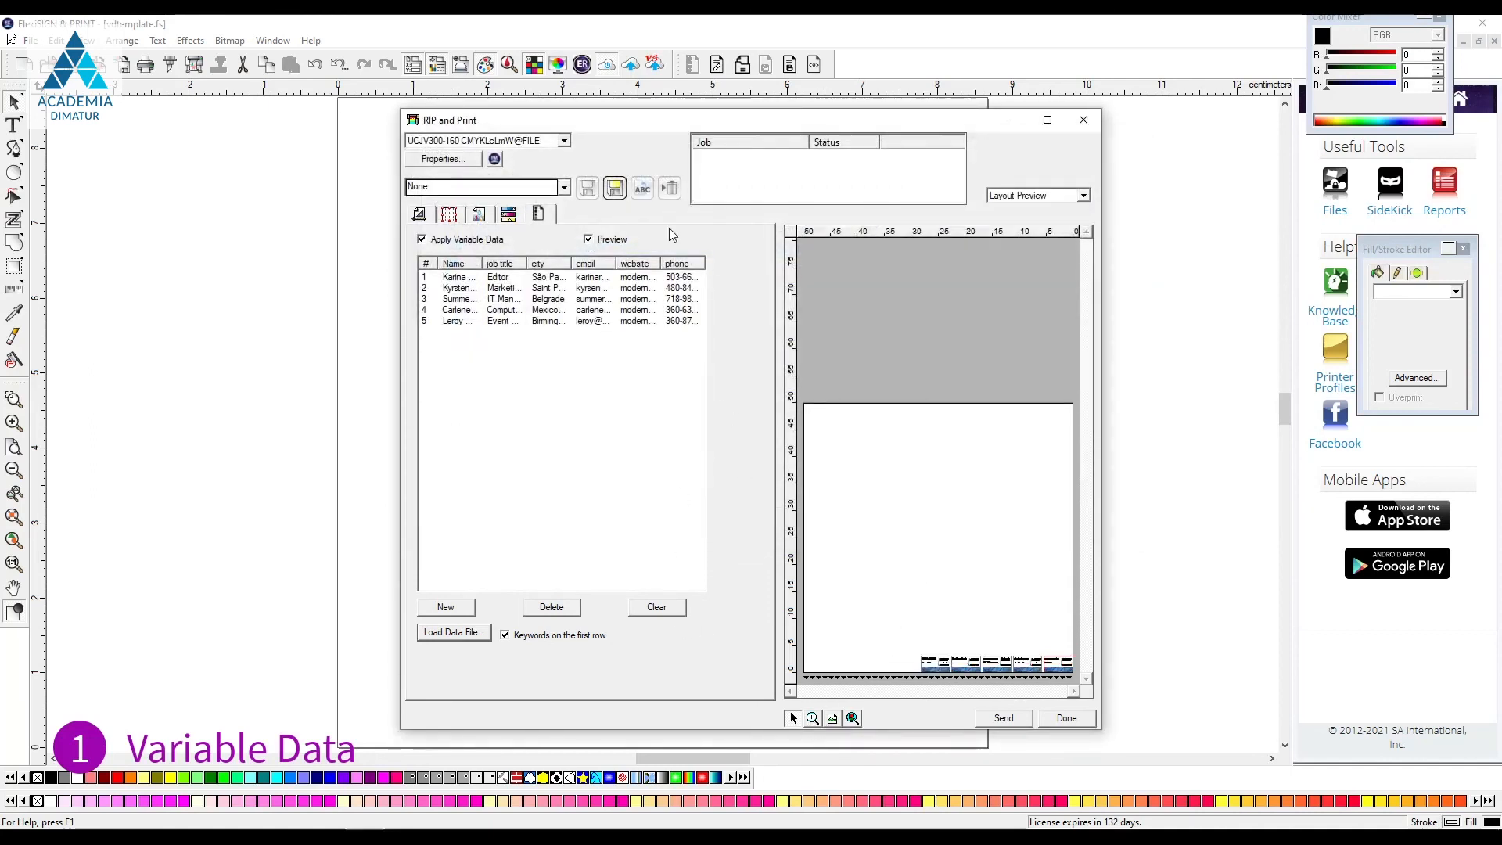
Examine the generated cards close up in the layout, switch to Page Preview and go through the records up to page 5.
click(812, 717)
drag(909, 648, 959, 673)
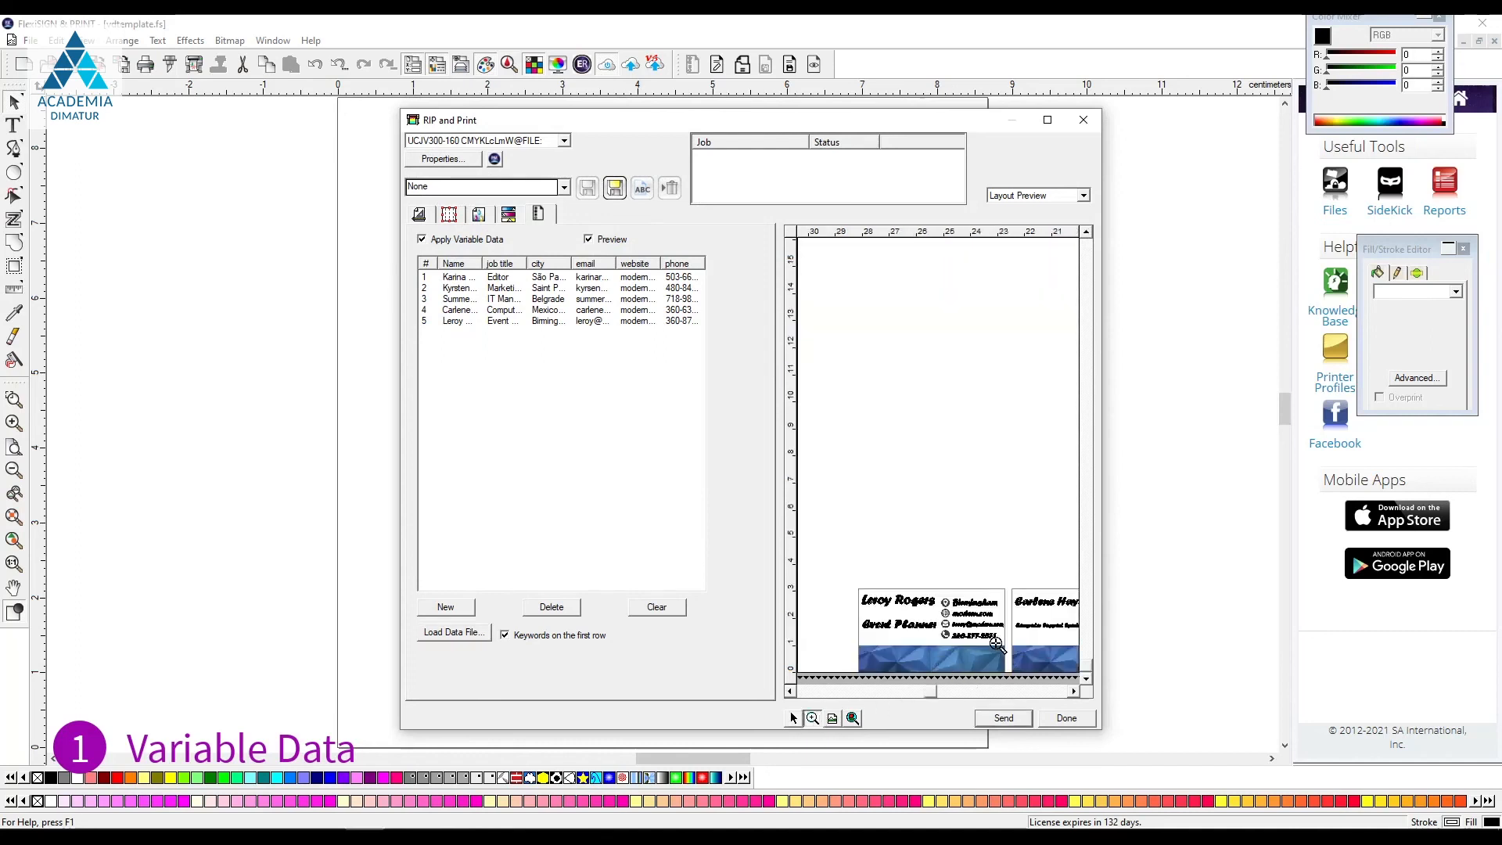
click(1023, 196)
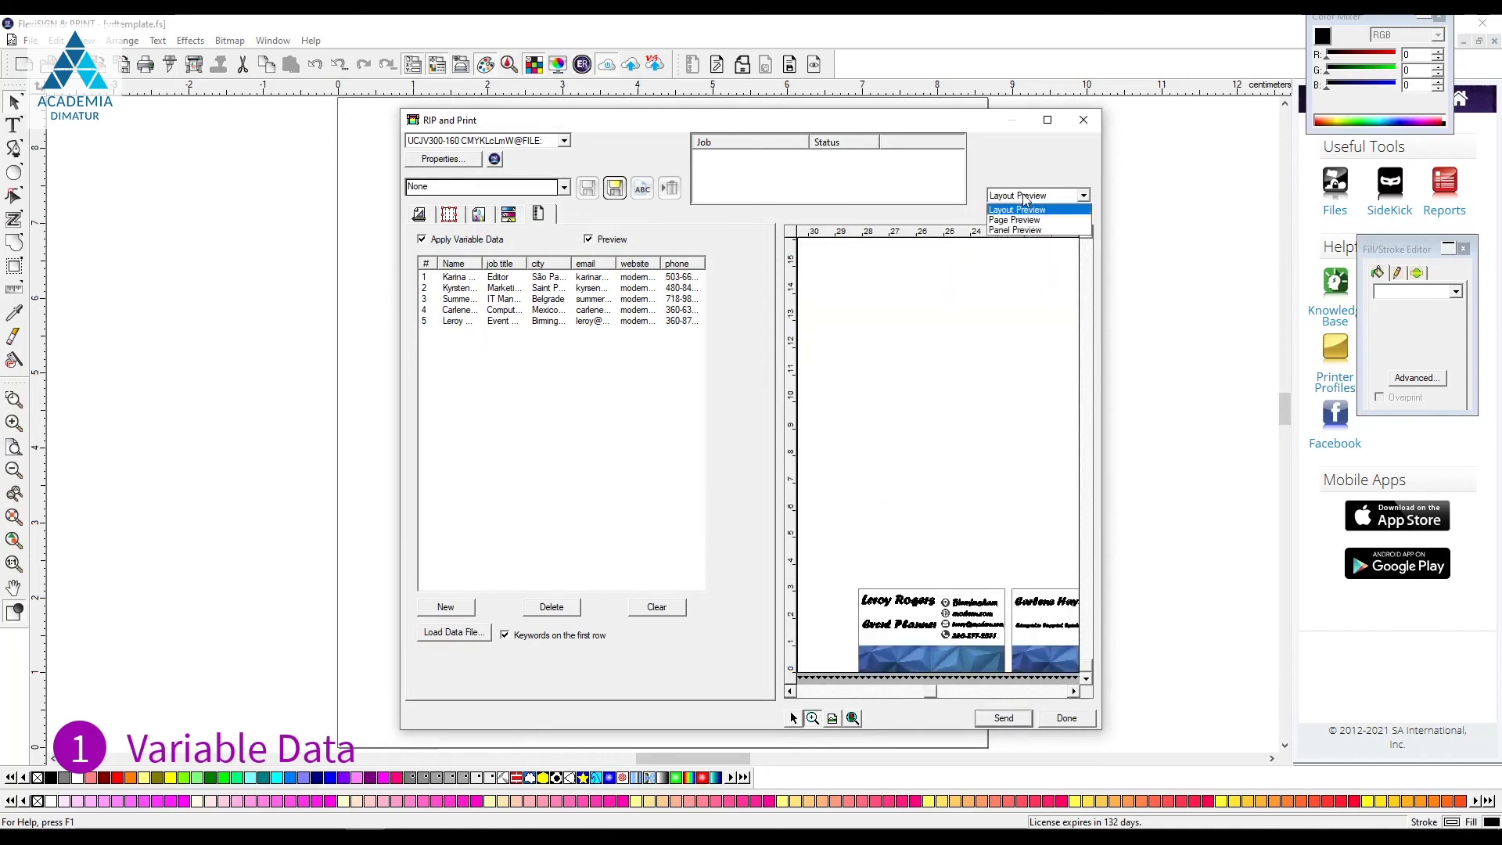
click(1017, 220)
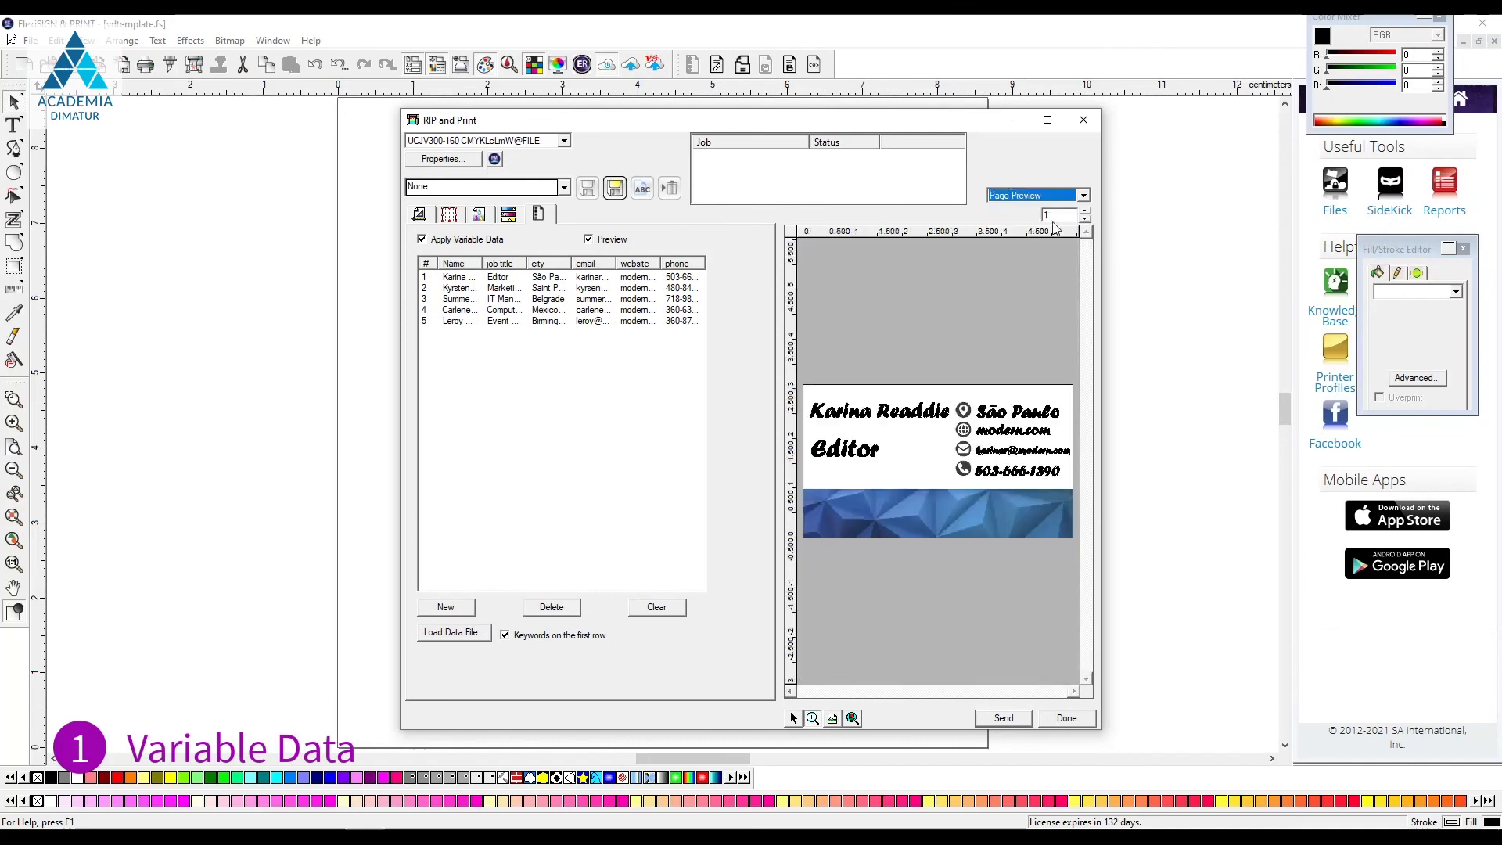
click(1087, 221)
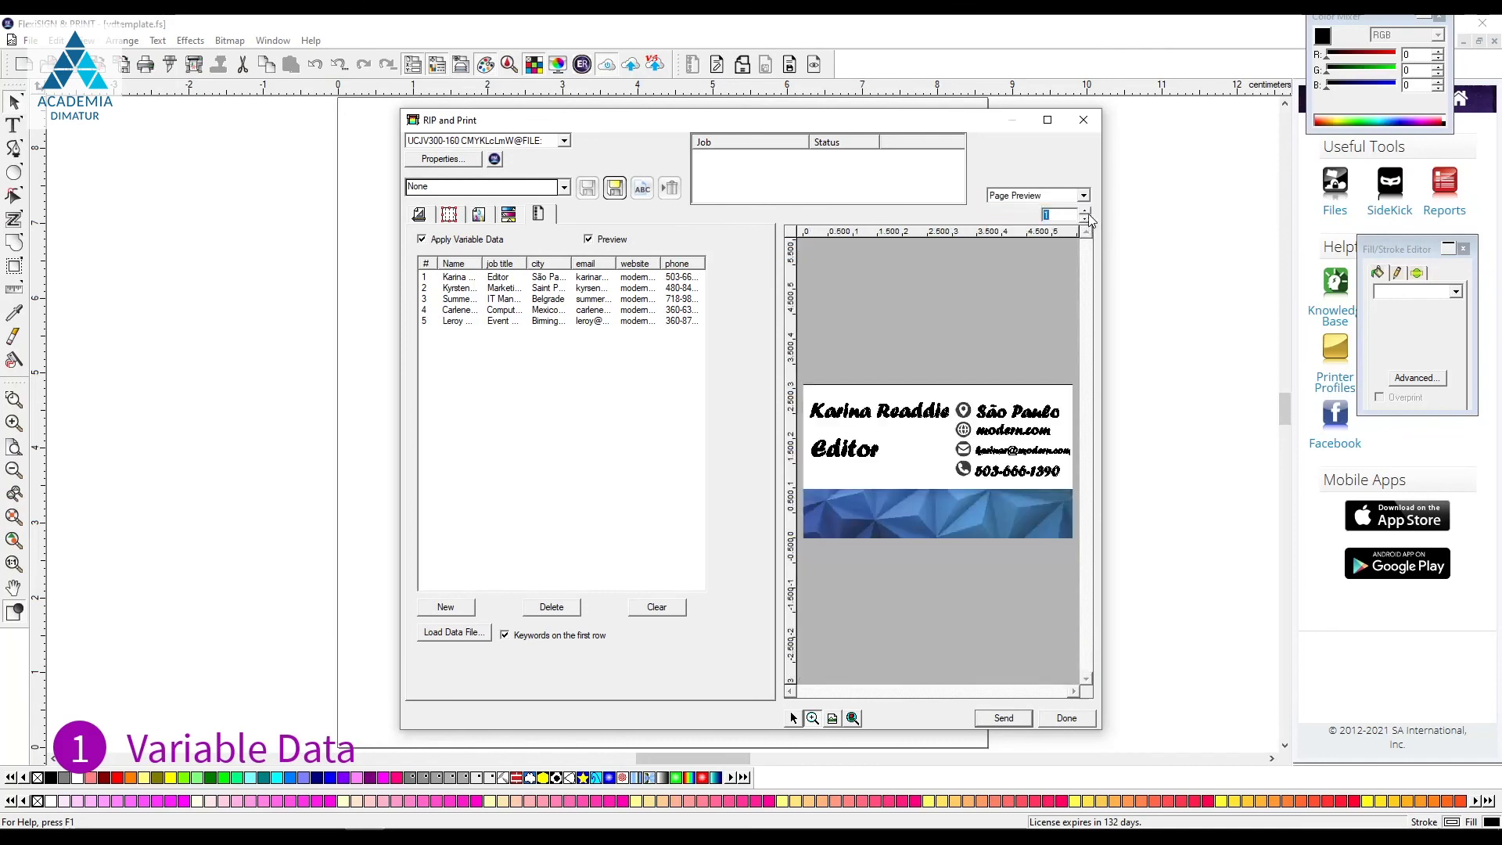
click(1086, 212)
click(1086, 212)
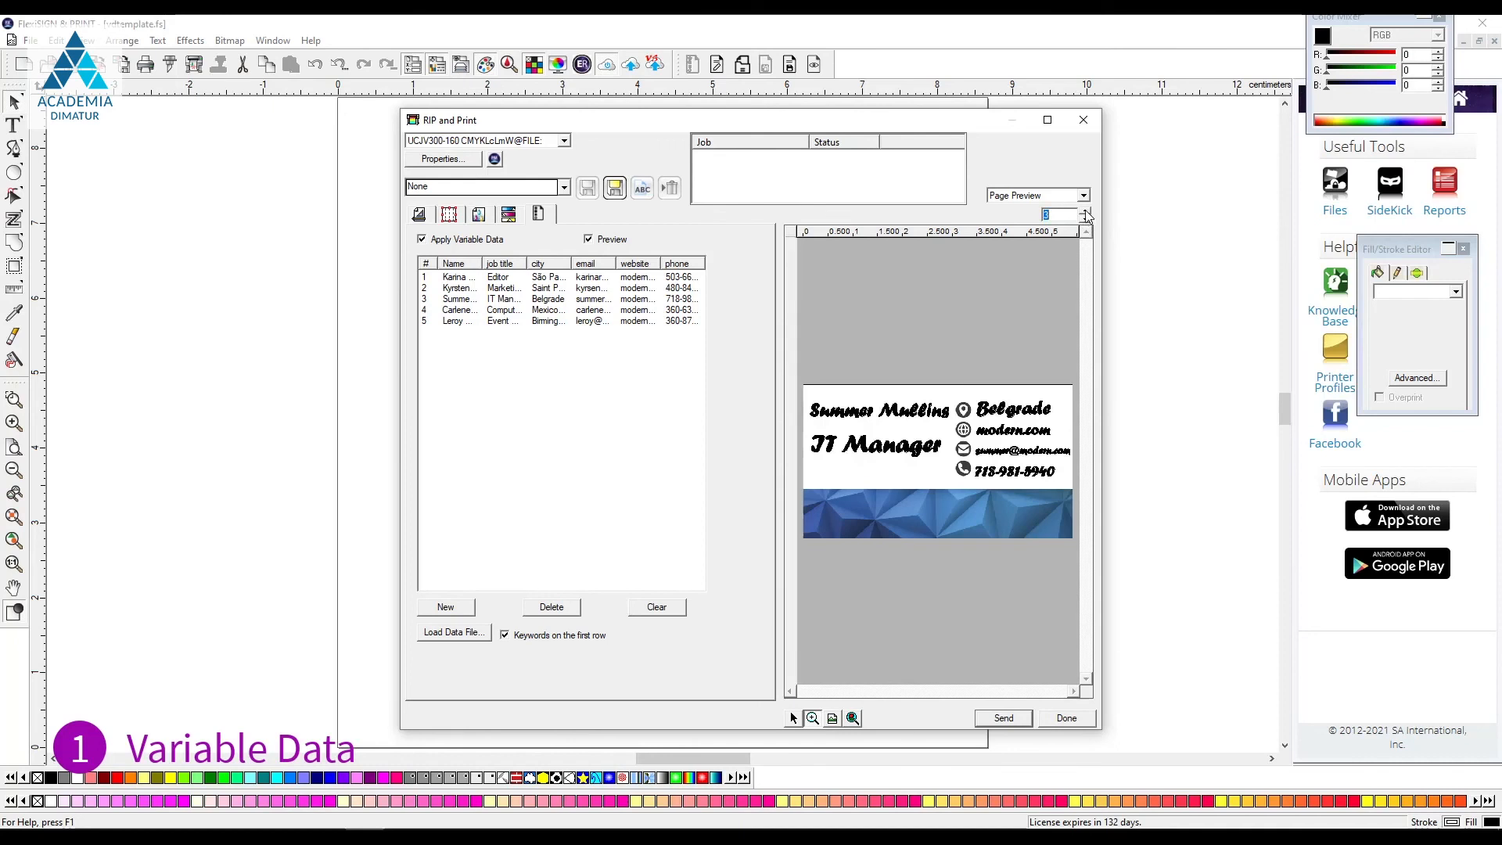
click(1085, 212)
click(1086, 212)
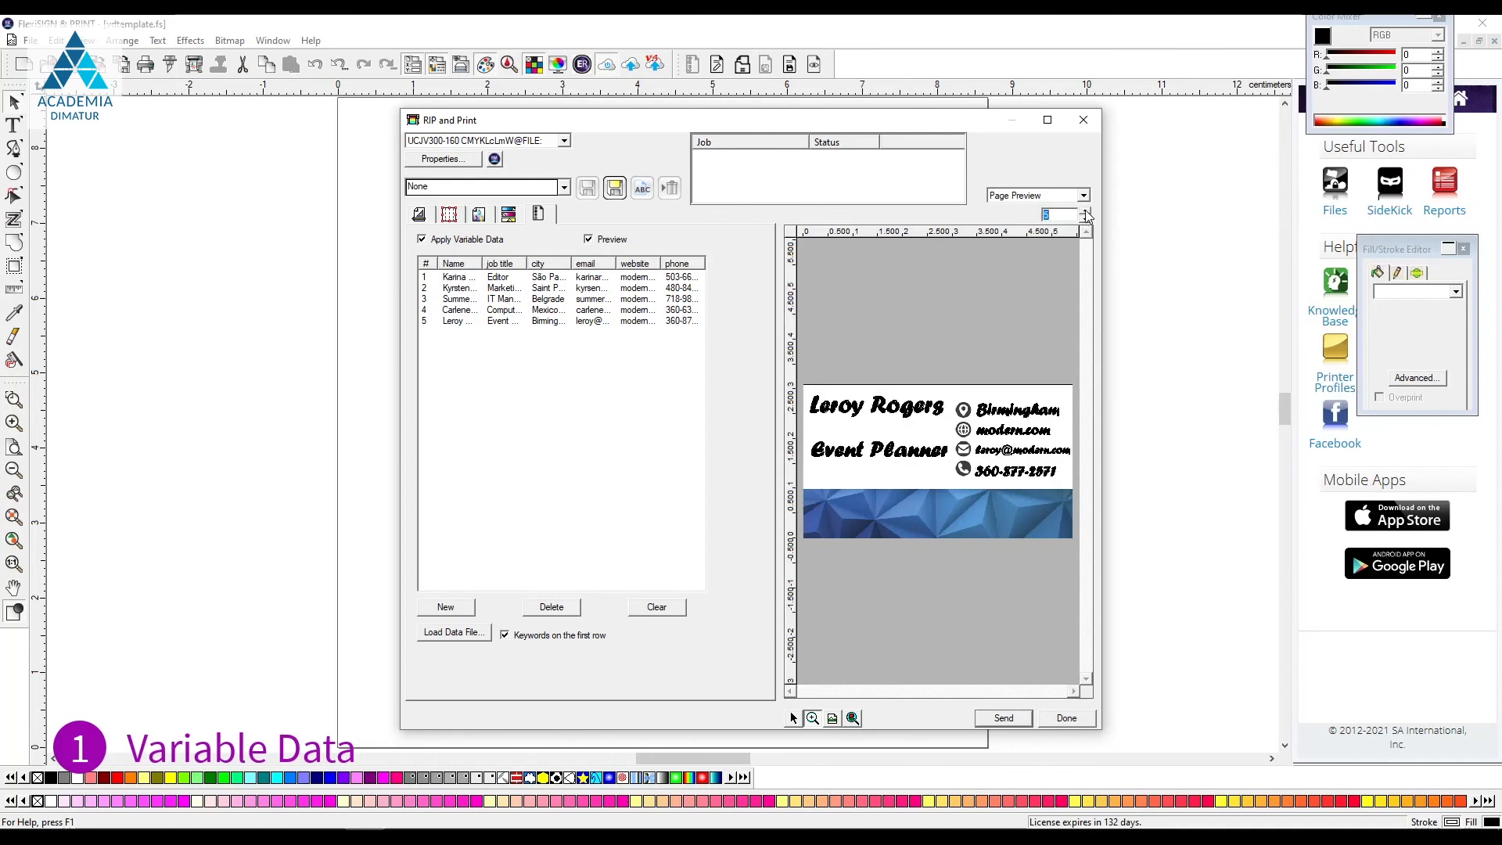